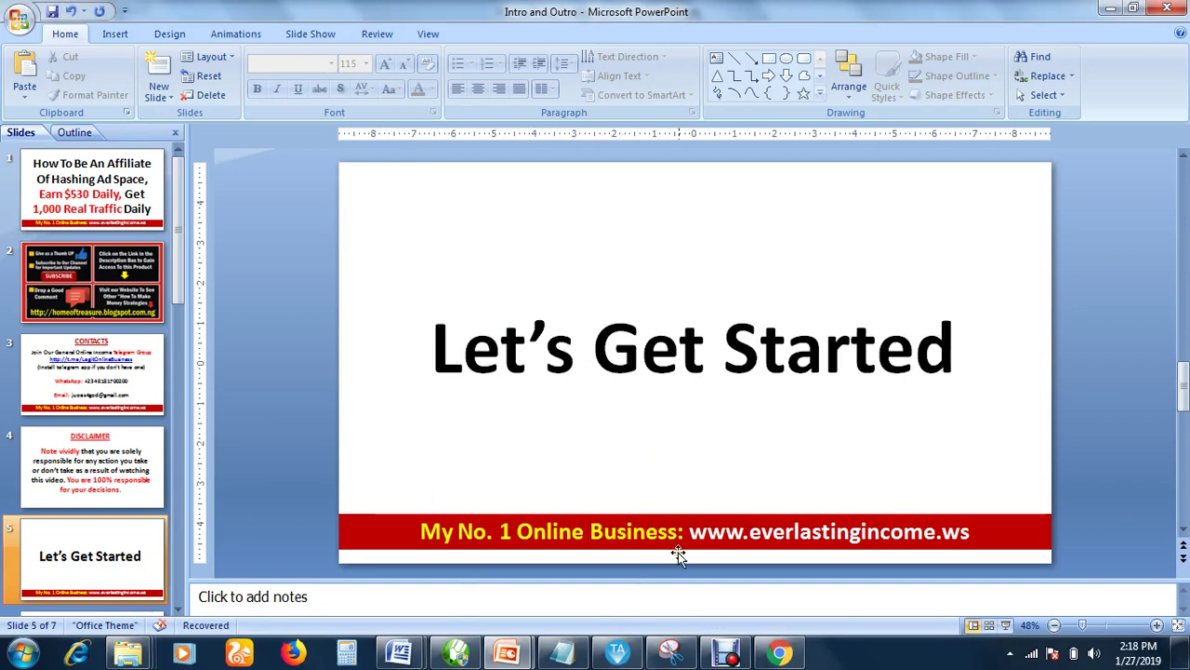
Bring the Hashing Ad Space dashboard forward, showing 0.0000 Asimi minted and 0 referrals.
left_click(734, 532)
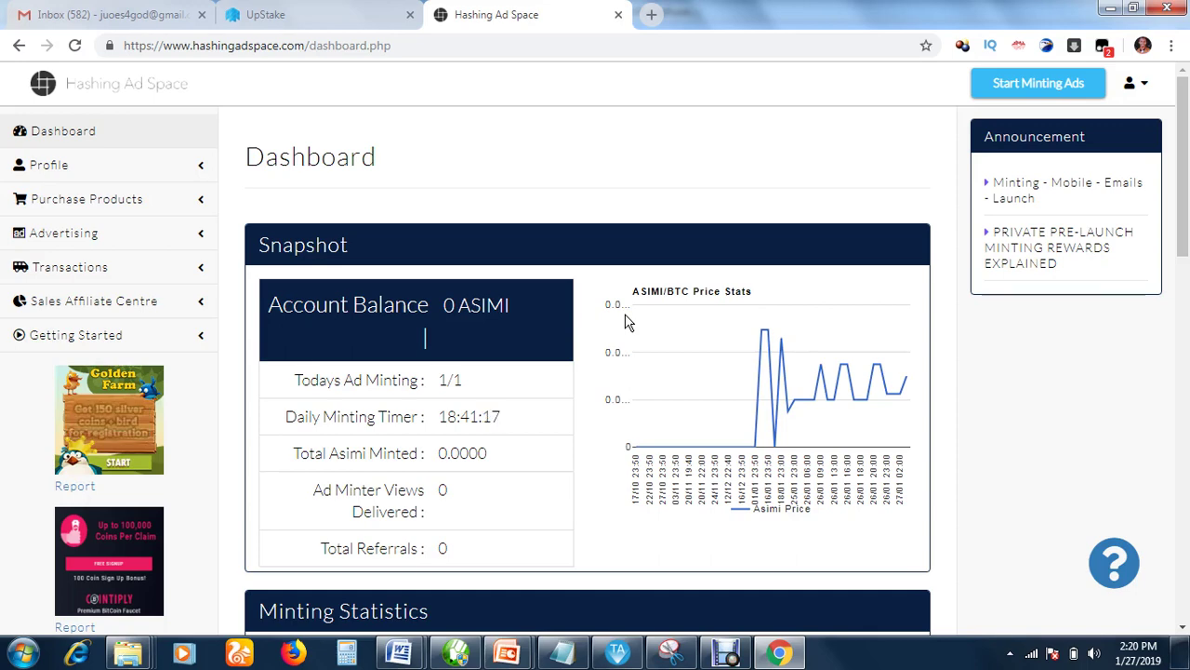
Expand Sales Affiliate Centre and choose Become Affiliate, which lands on the session-timed-out login page.
left_click(137, 310)
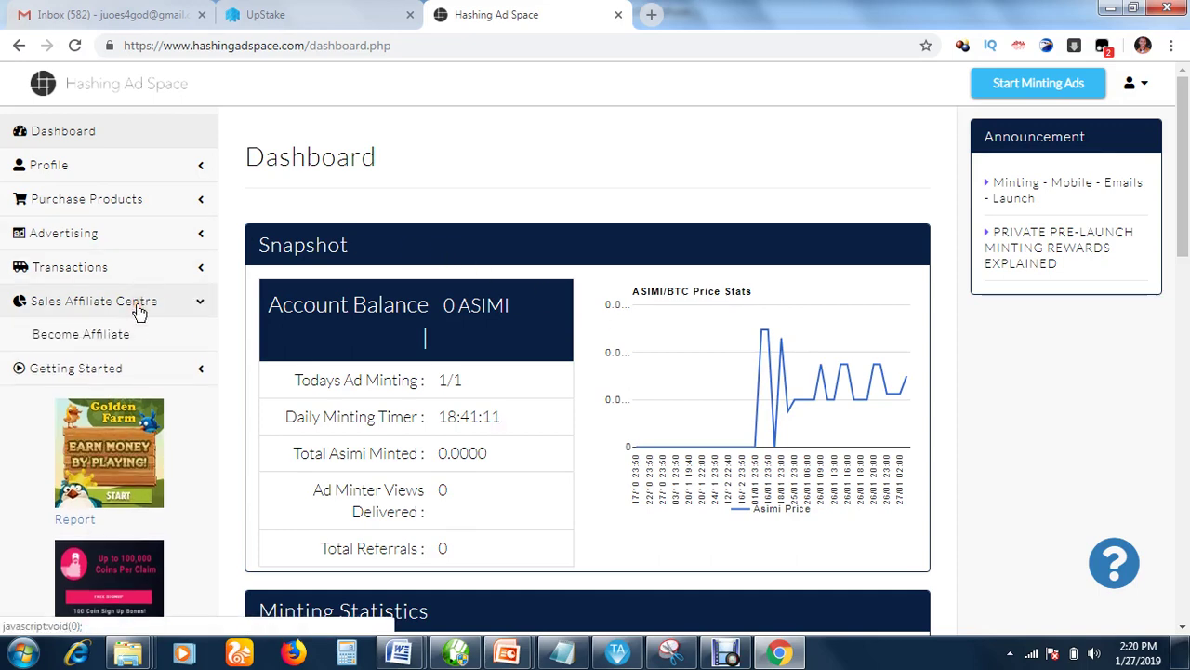
left_click(100, 341)
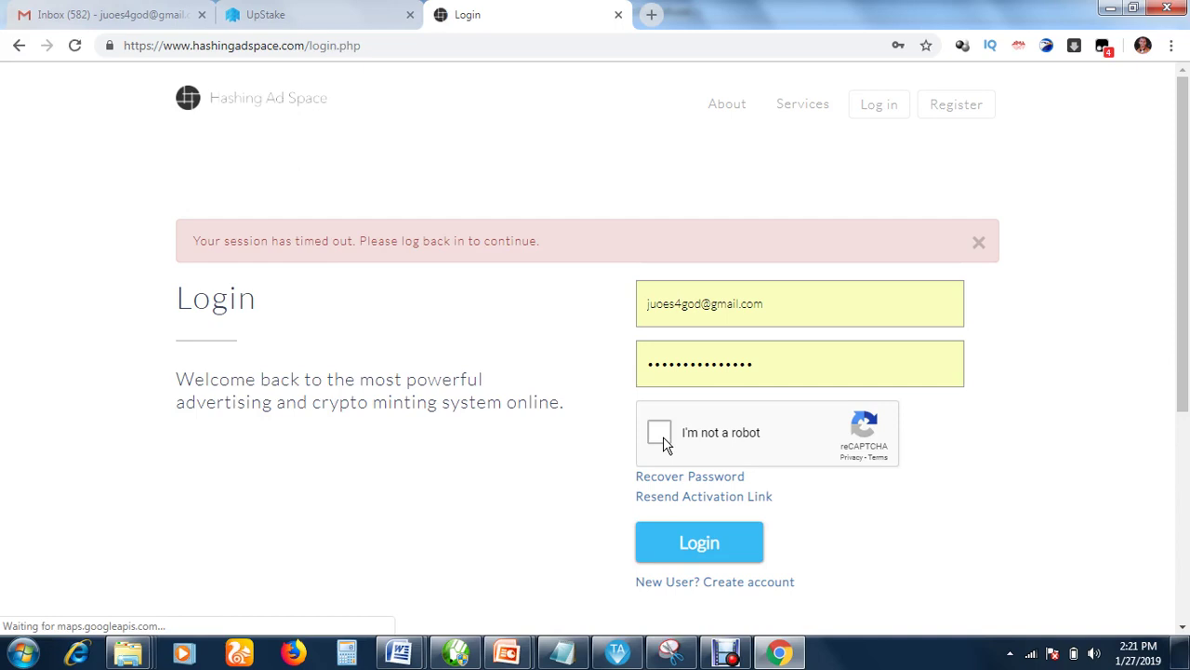
Pass the reCAPTCHA after its connection error and log back in to the BETA Launch Intro page.
left_click(659, 433)
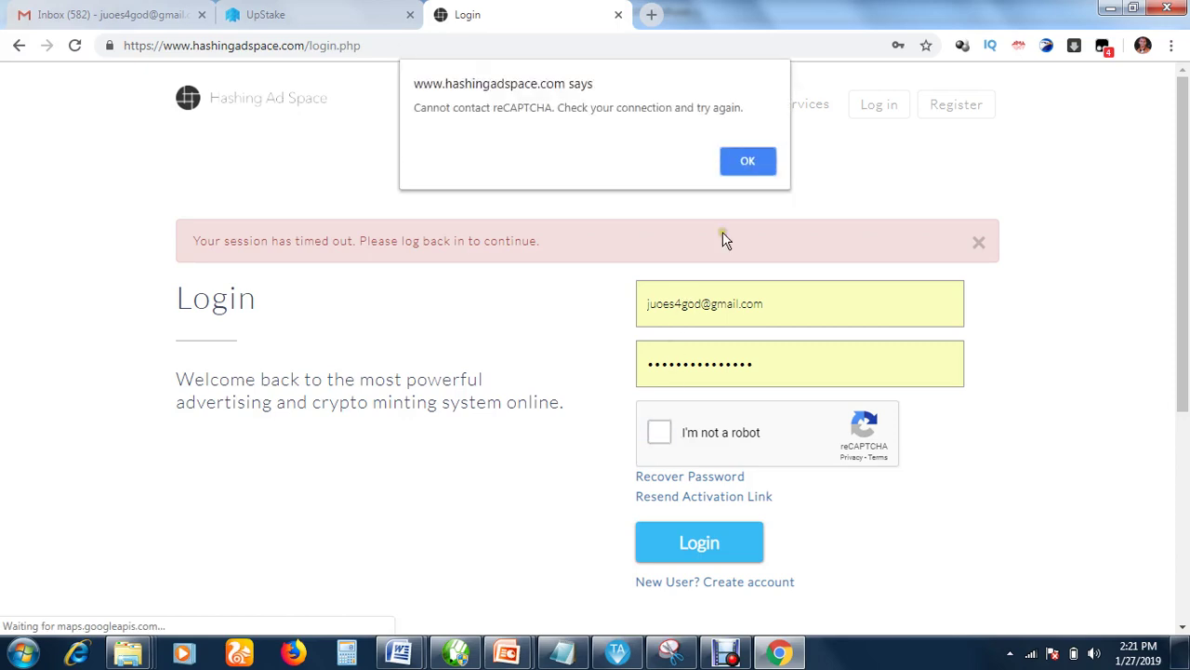
left_click(747, 171)
left_click(660, 433)
left_click(726, 651)
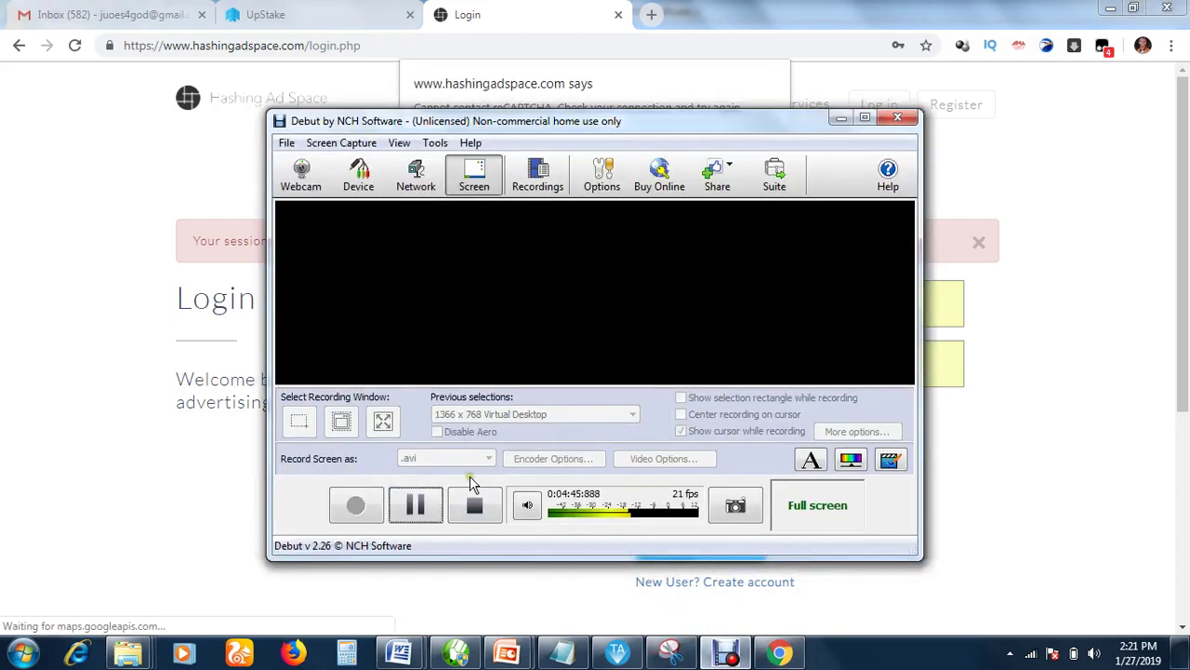
left_click(395, 507)
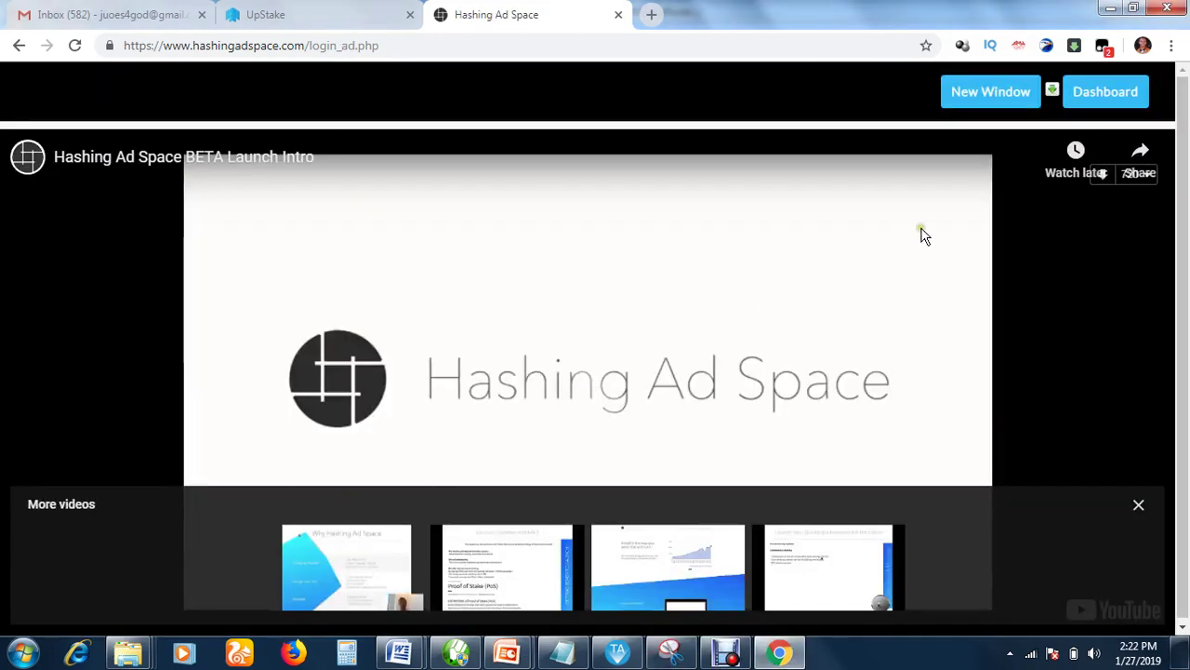
Return to the dashboard and reach Become Affiliate, showing 4% minting and 50% advertising commissions.
left_click(1097, 96)
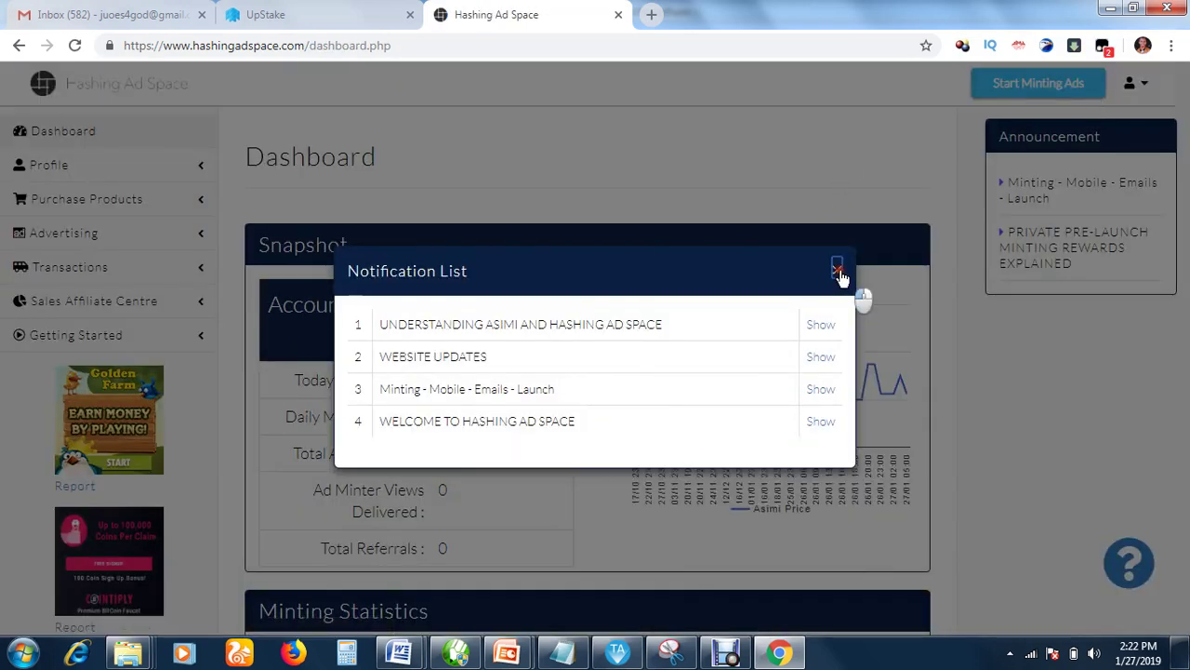
left_click(838, 270)
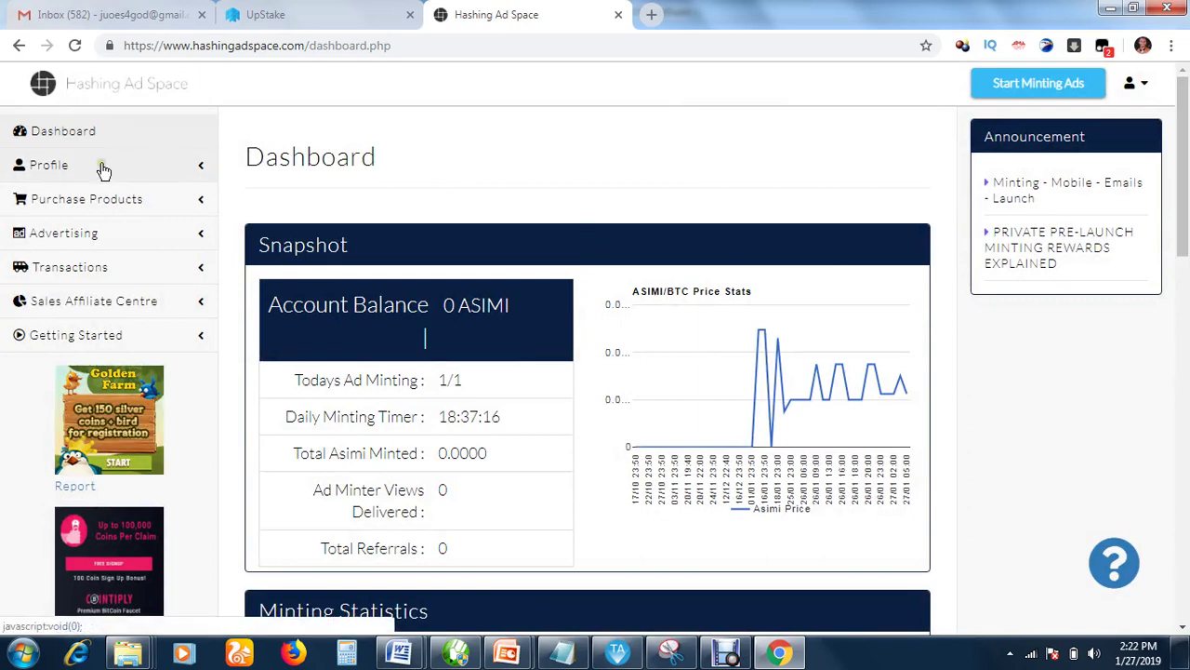
left_click(102, 305)
left_click(101, 346)
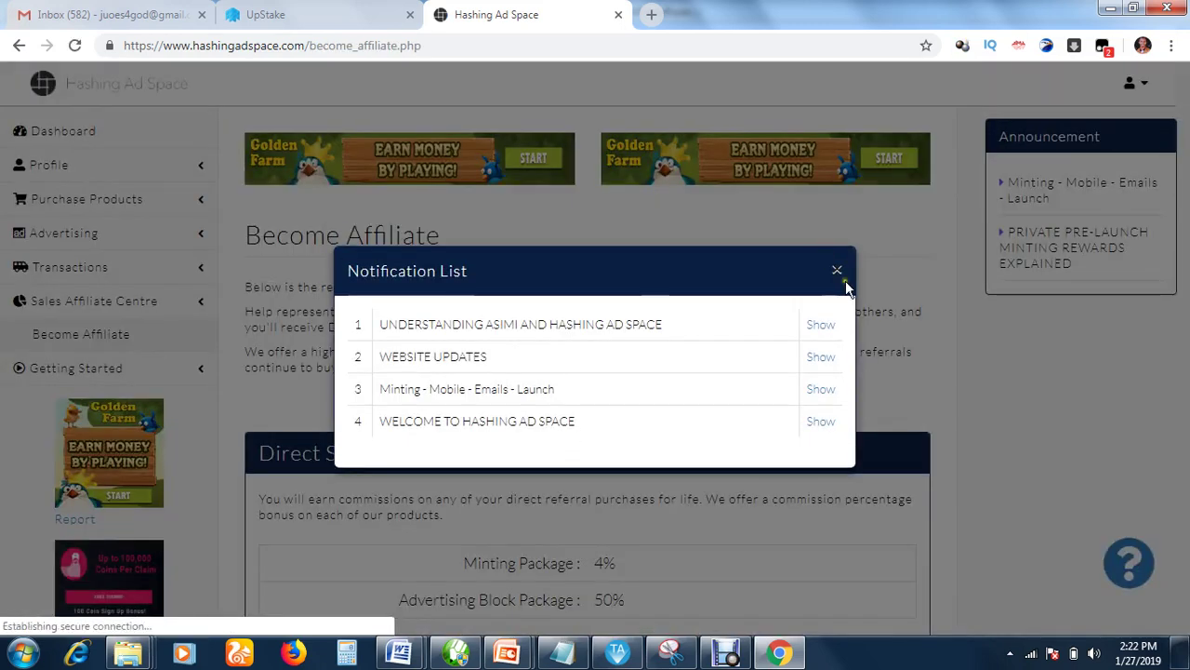
left_click(837, 270)
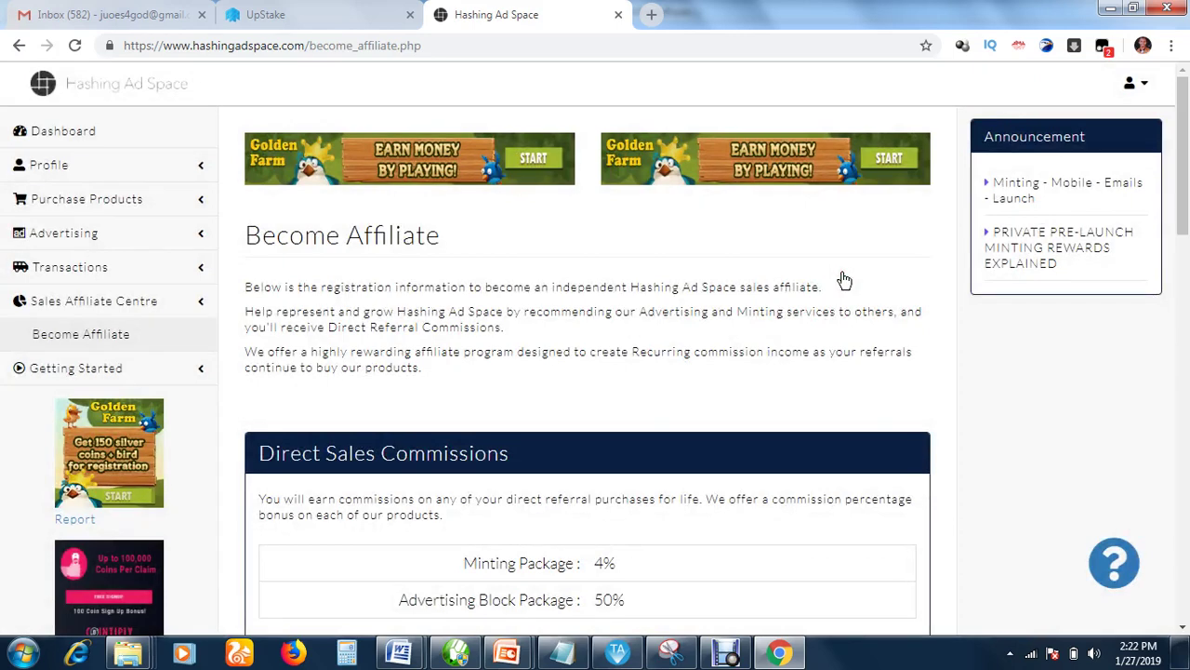
left_click_drag(1185, 159, 1187, 206)
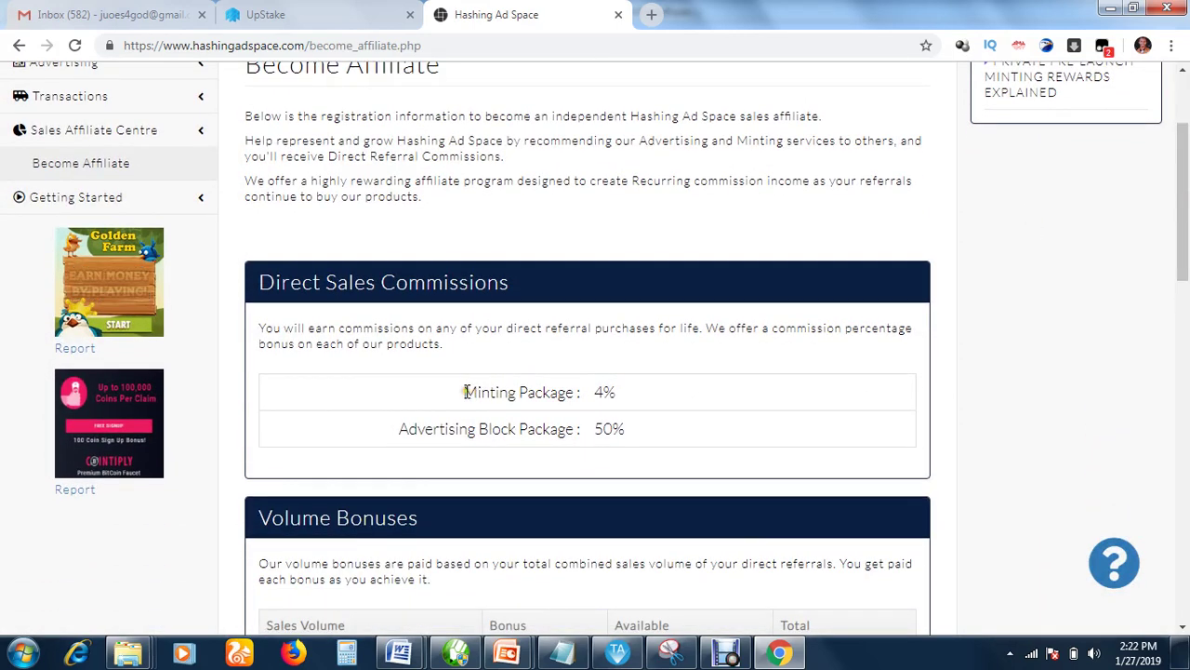
left_click_drag(465, 391, 621, 400)
left_click(622, 400)
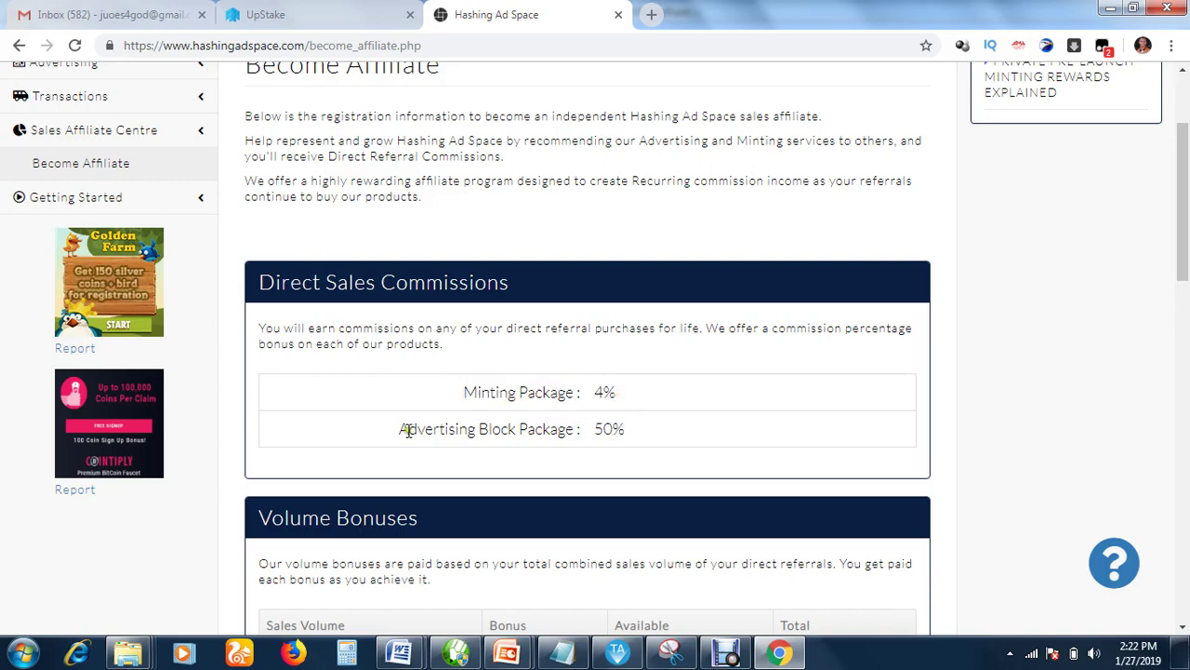
left_click_drag(403, 428, 620, 425)
left_click(621, 425)
left_click(1186, 352)
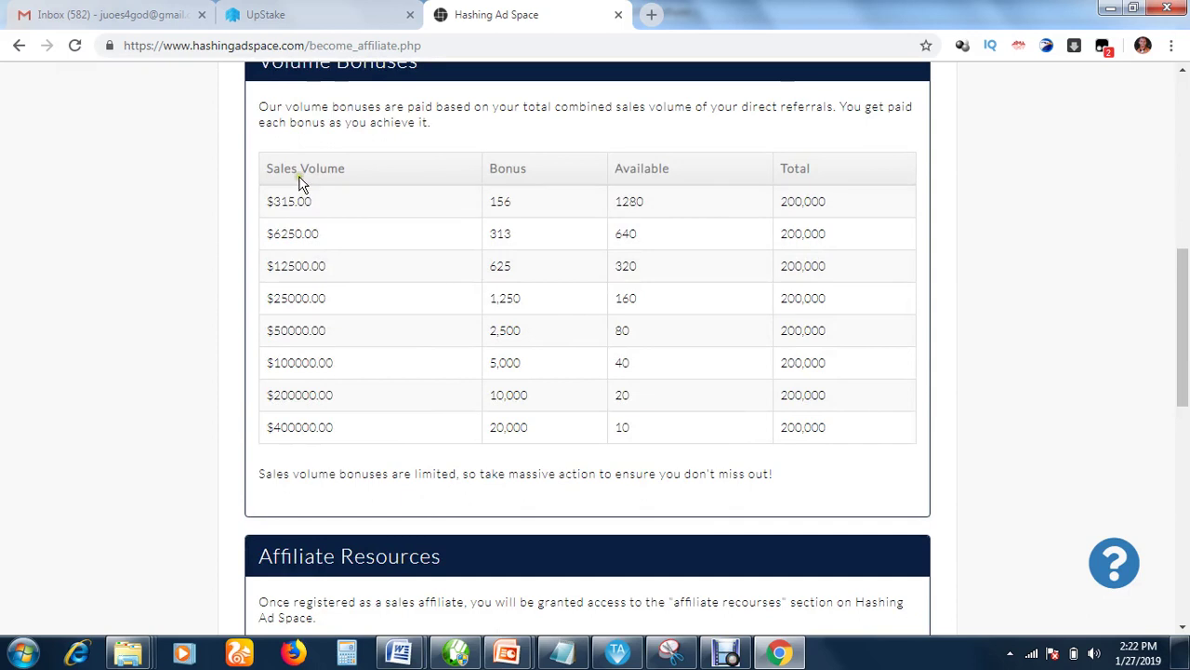
left_click_drag(295, 199, 312, 362)
left_click(311, 362)
left_click_drag(782, 200, 806, 345)
left_click(805, 347)
left_click_drag(1186, 342, 1187, 358)
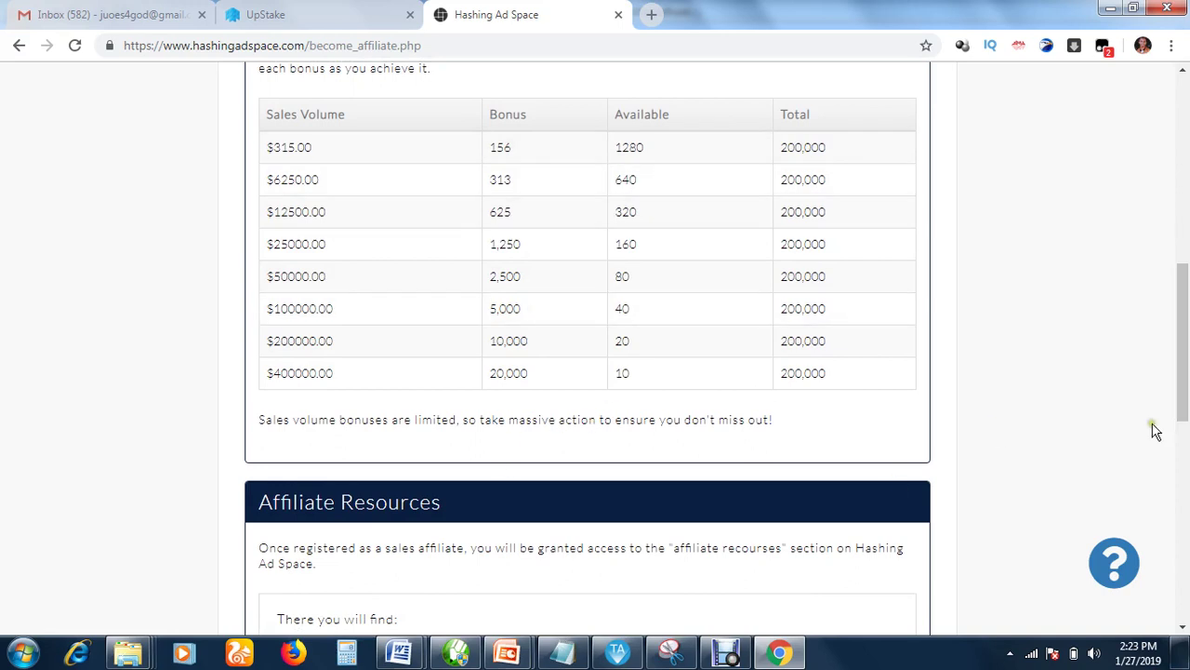
left_click_drag(1180, 361, 1186, 429)
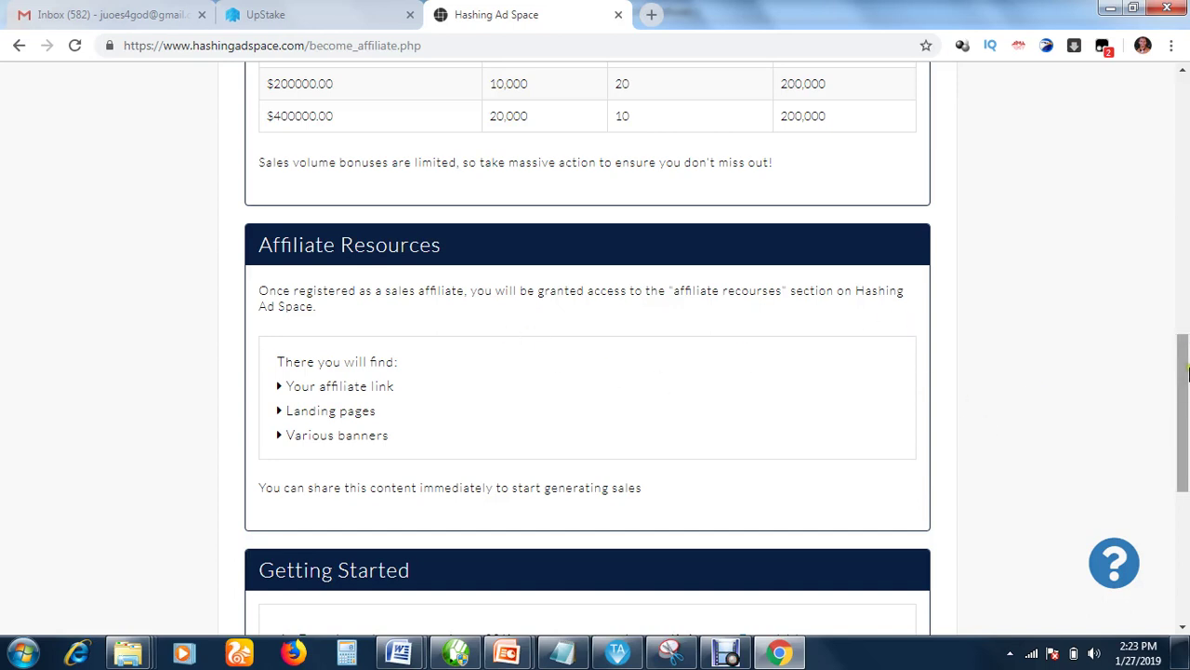
left_click_drag(1186, 367, 1186, 382)
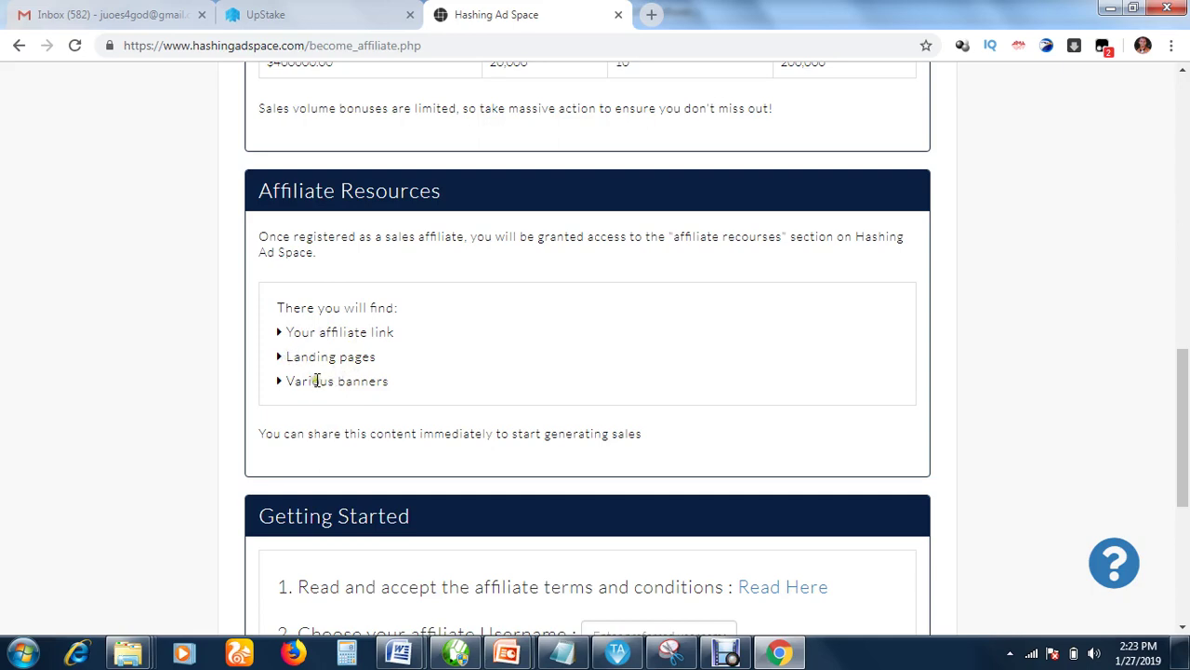
left_click_drag(1184, 404, 1187, 473)
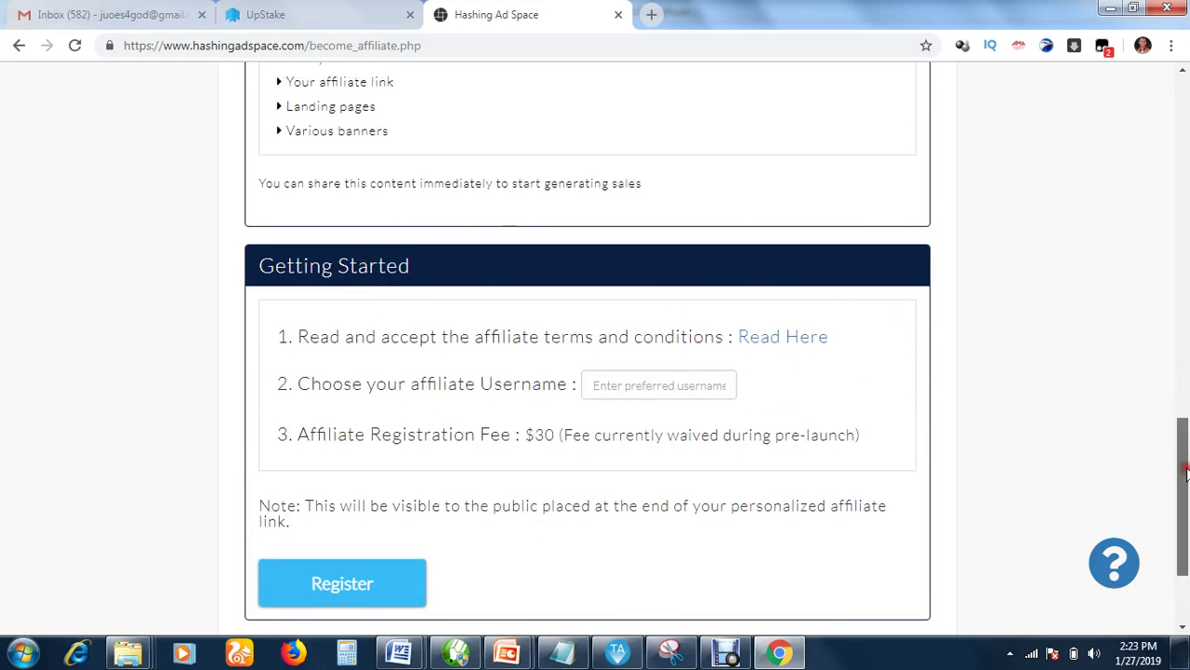
left_click_drag(1186, 476, 1187, 487)
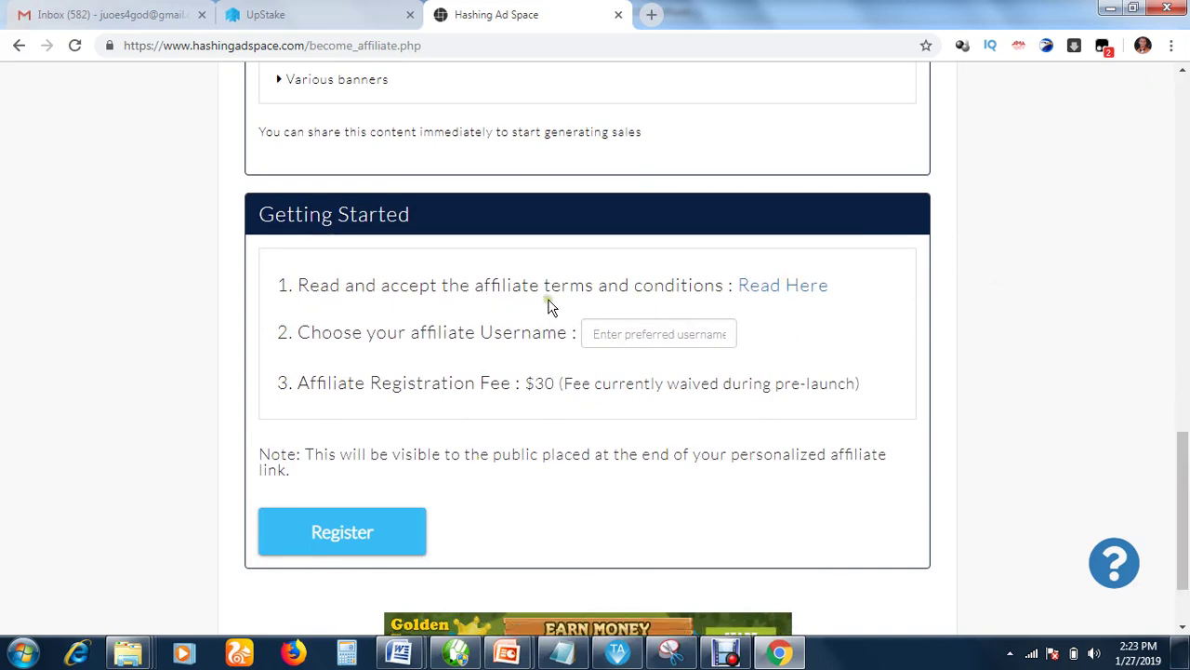
Agree to the affiliate terms of service so step 1 is ticked as read and understood.
left_click(788, 295)
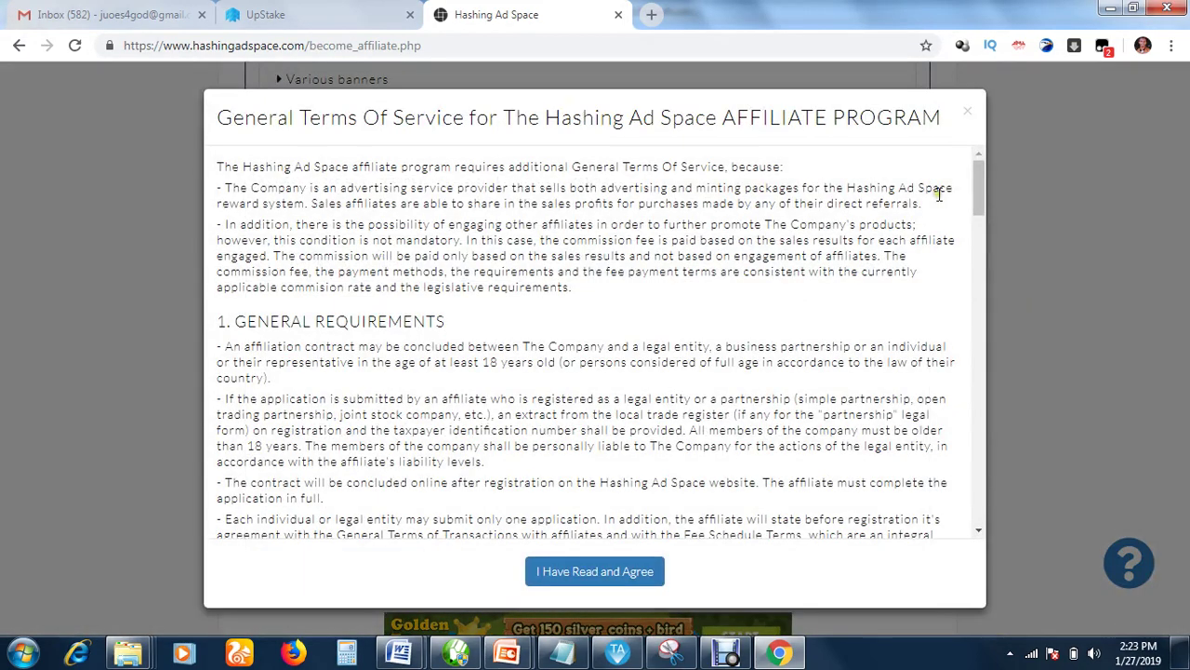
left_click(968, 112)
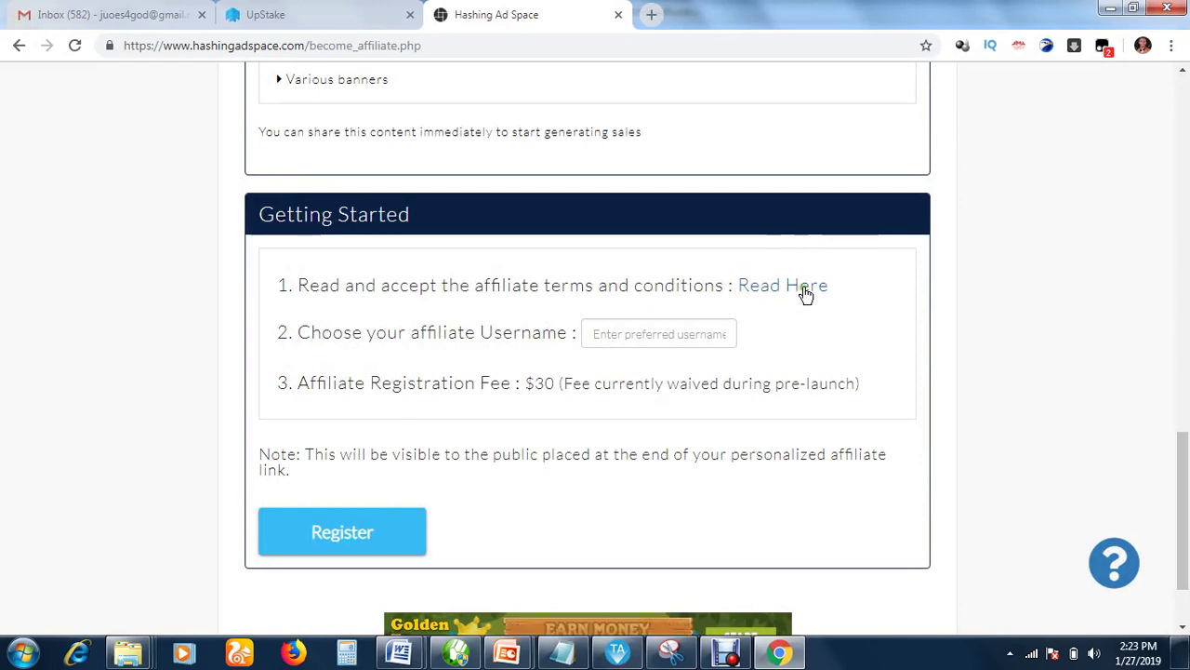
left_click(771, 290)
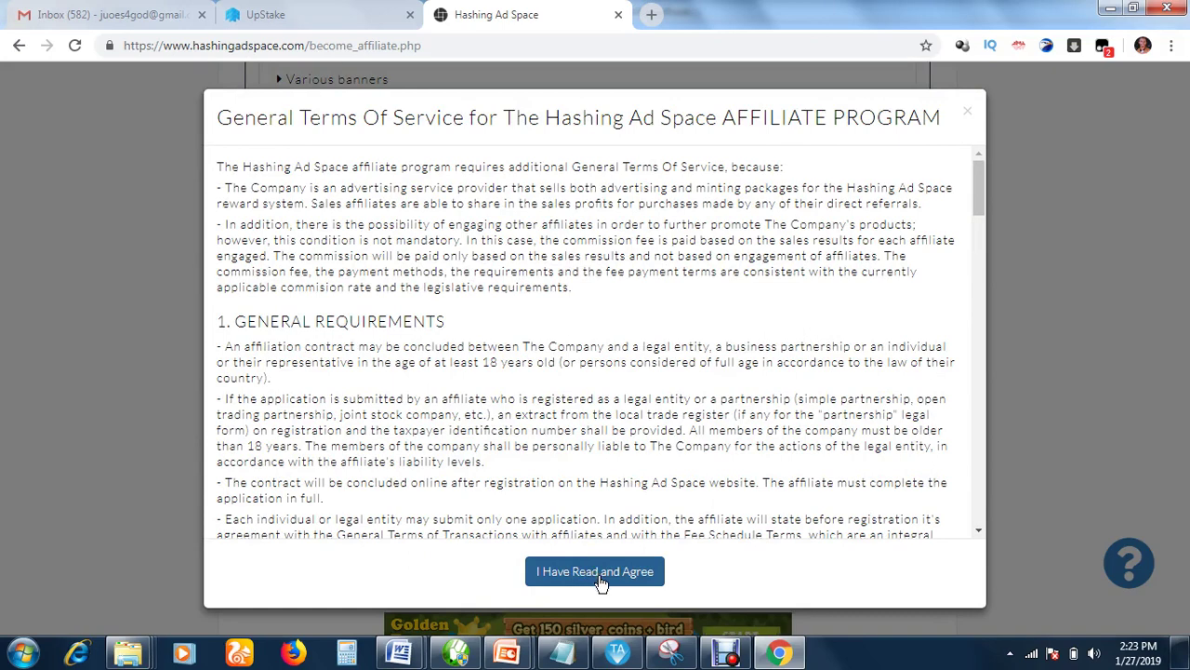
left_click(601, 582)
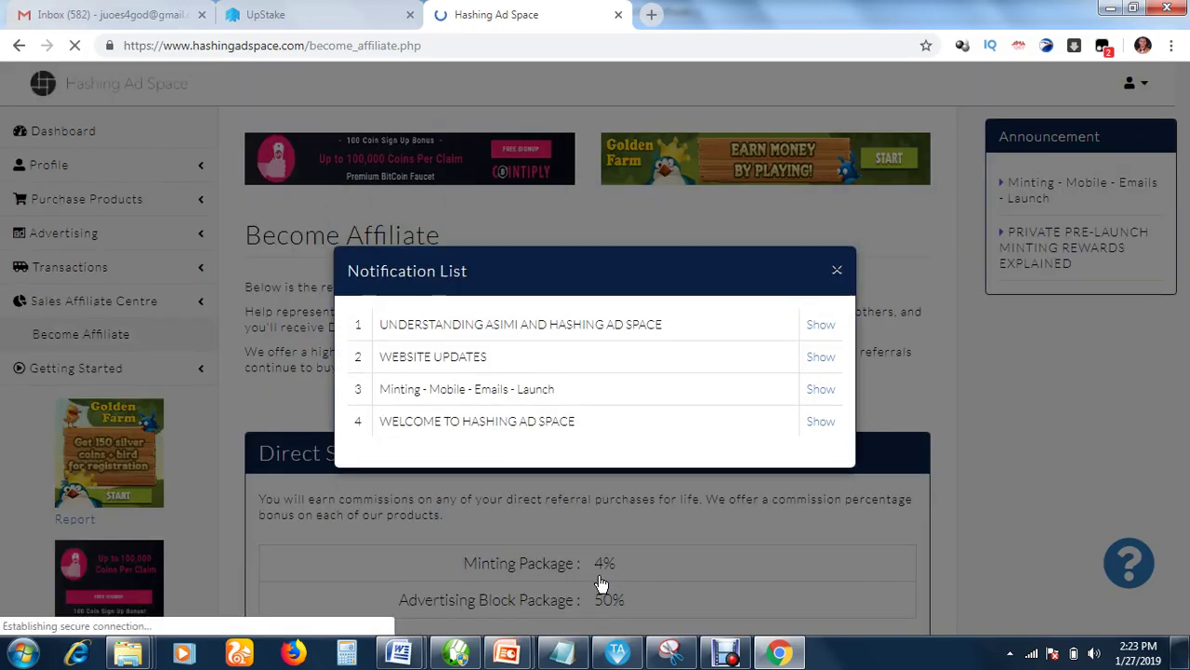
left_click(838, 272)
left_click_drag(1187, 213, 1186, 535)
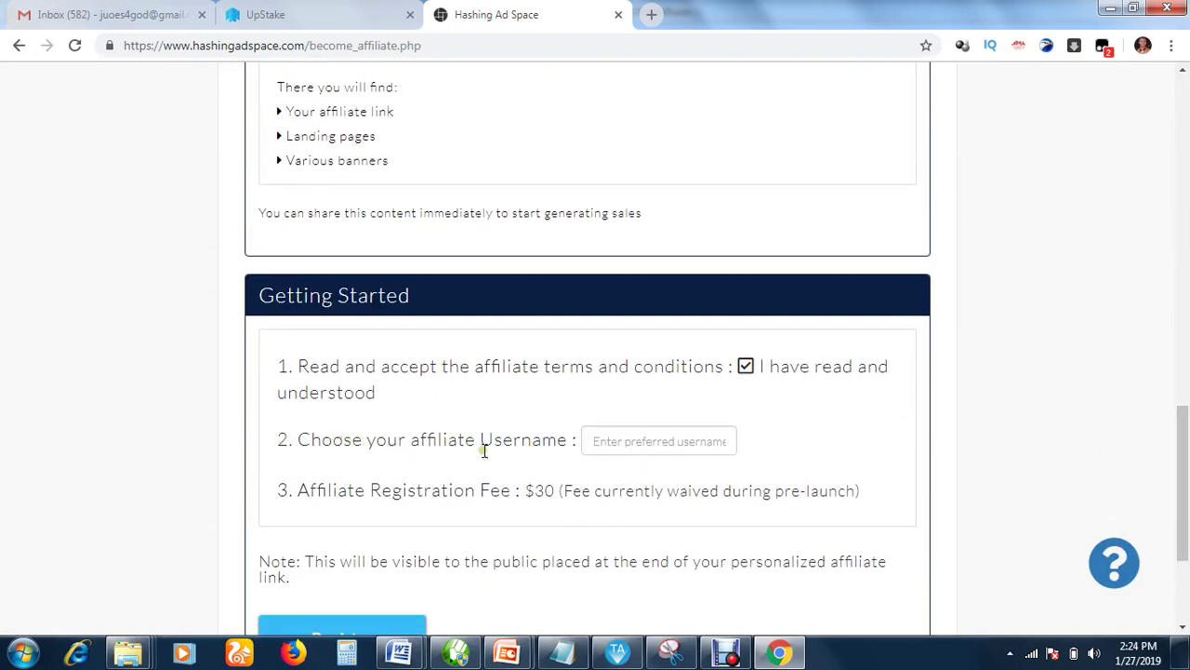
Enter the affiliate username with a lowercase first letter, clearing the small-characters-only warning.
left_click(648, 438)
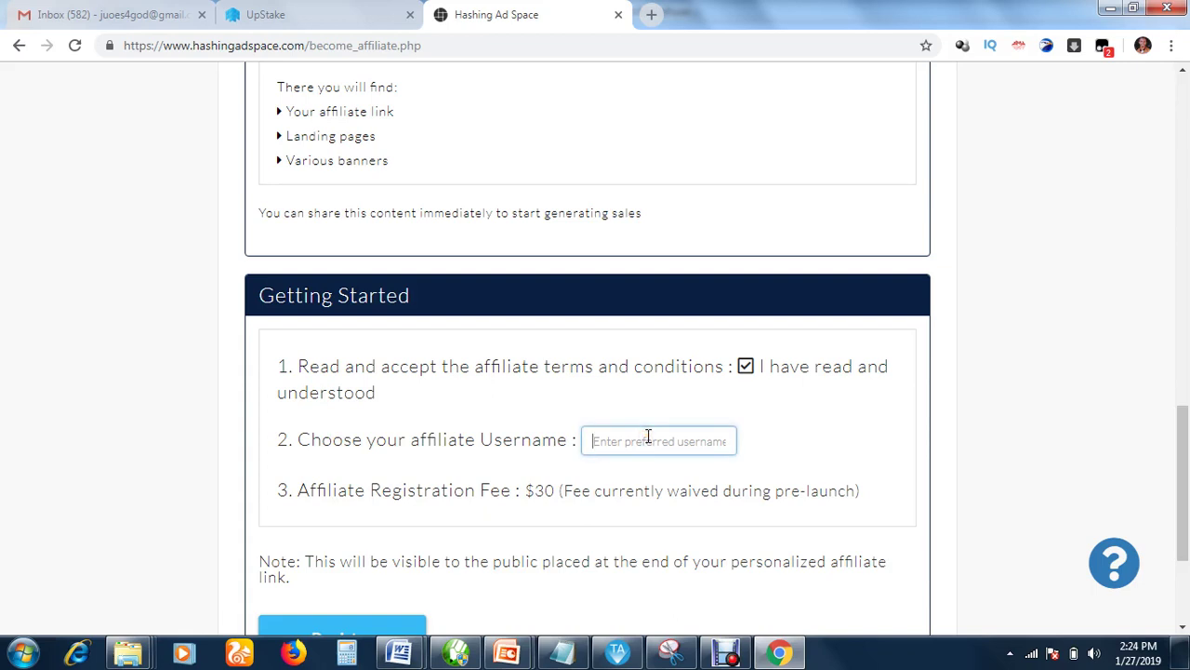
type("Theory")
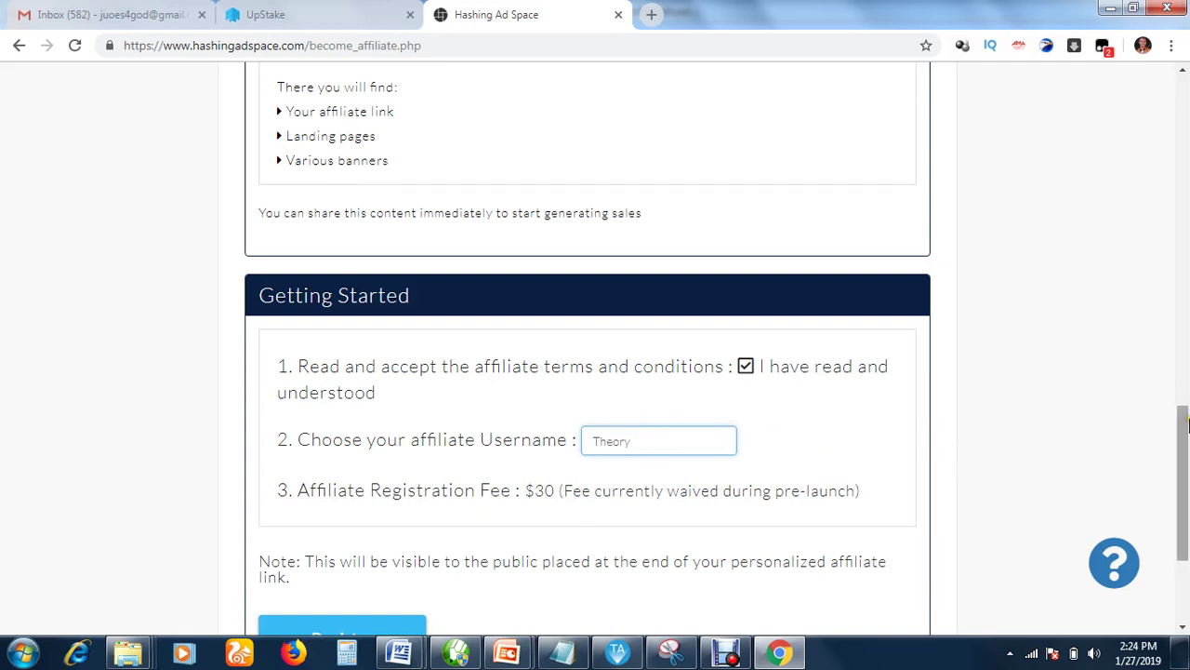
scroll(1186, 456, "down", 1)
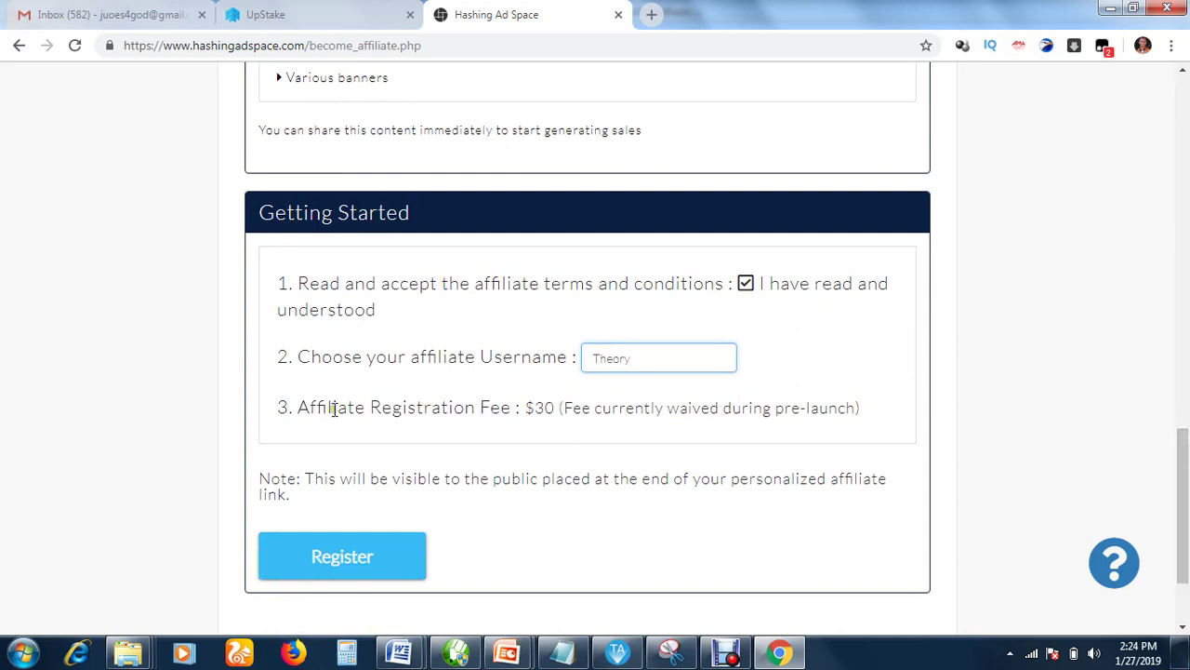
left_click(528, 409)
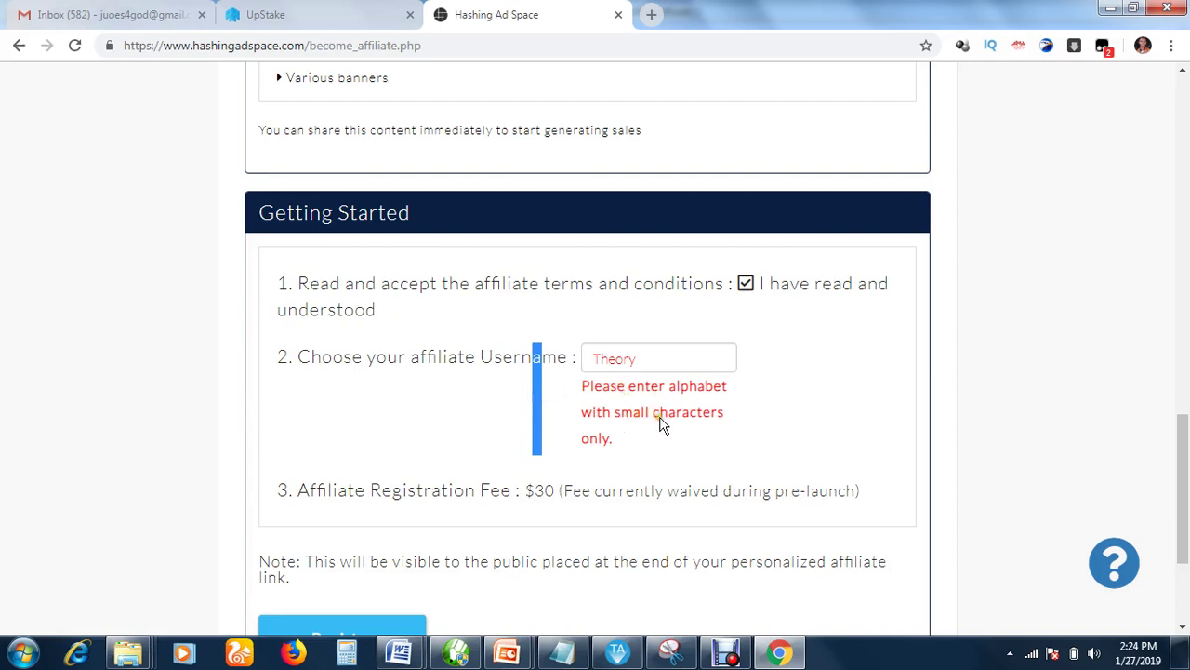
left_click(598, 361)
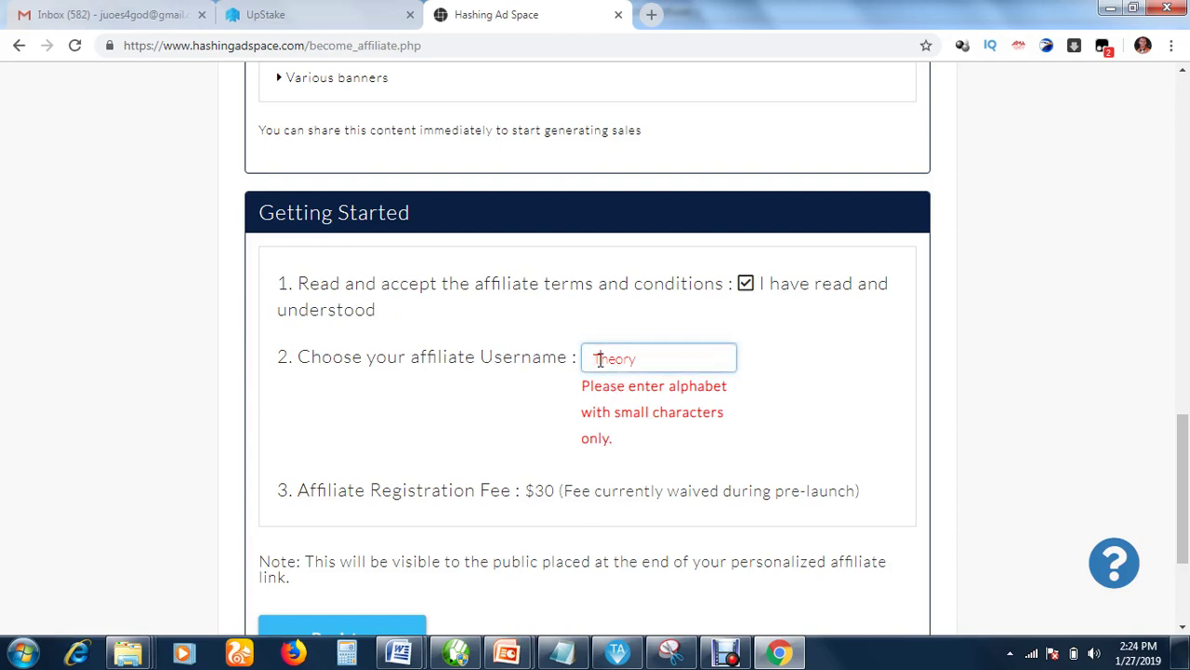
key("BackSpace")
type("t")
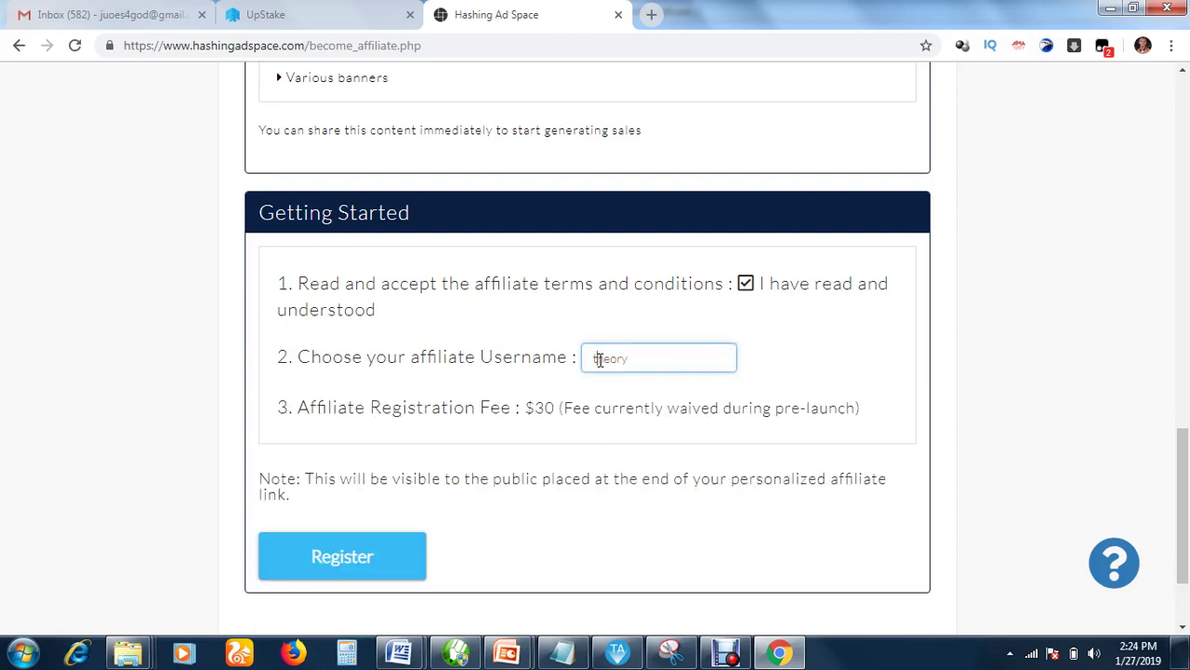
left_click(610, 439)
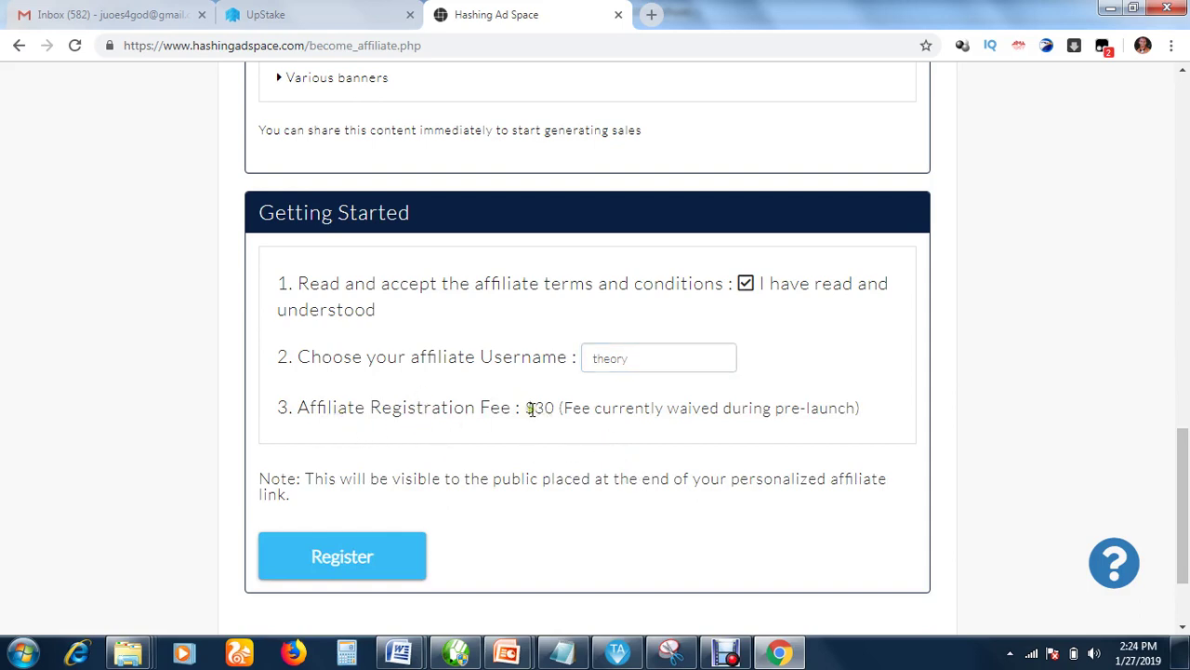
left_click_drag(529, 410, 559, 415)
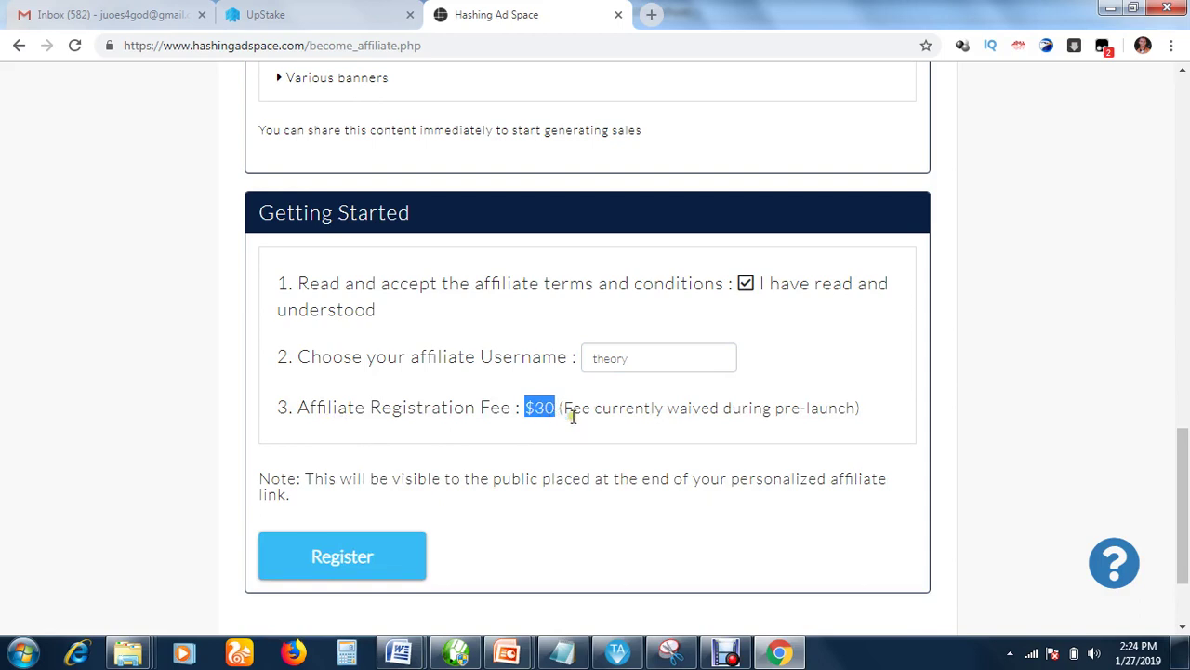
Highlight the $30 registration fee and the note saying the fee is waived.
left_click(574, 414)
left_click_drag(566, 409, 790, 414)
left_click(768, 431)
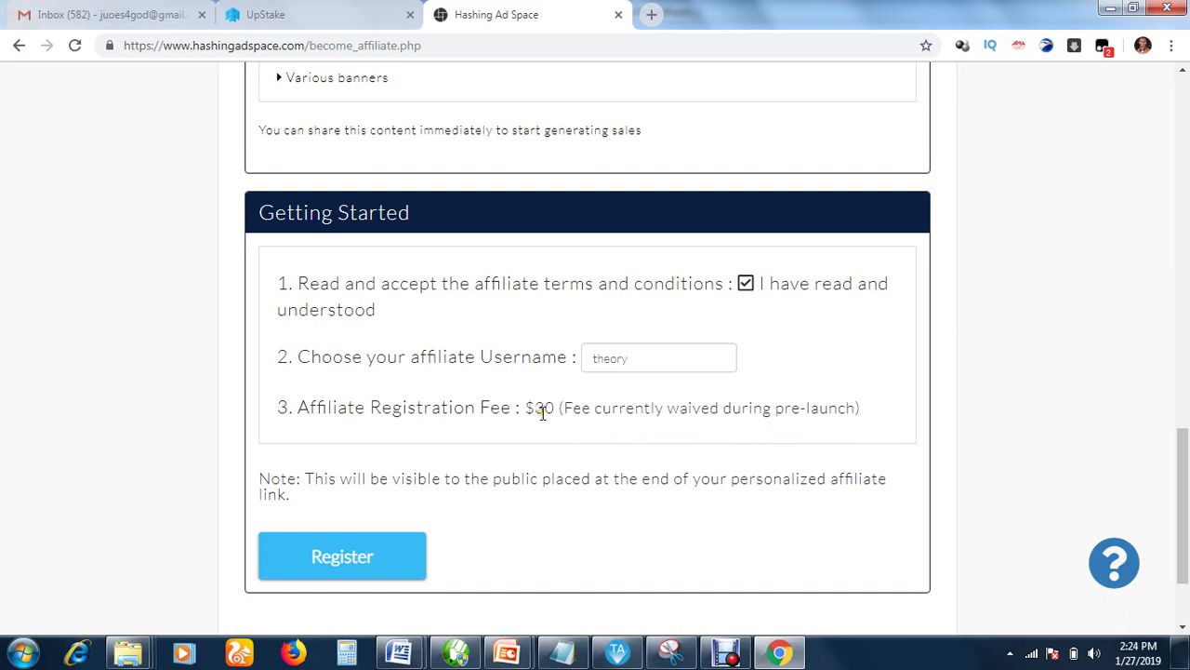
left_click_drag(527, 409, 556, 410)
left_click(545, 409)
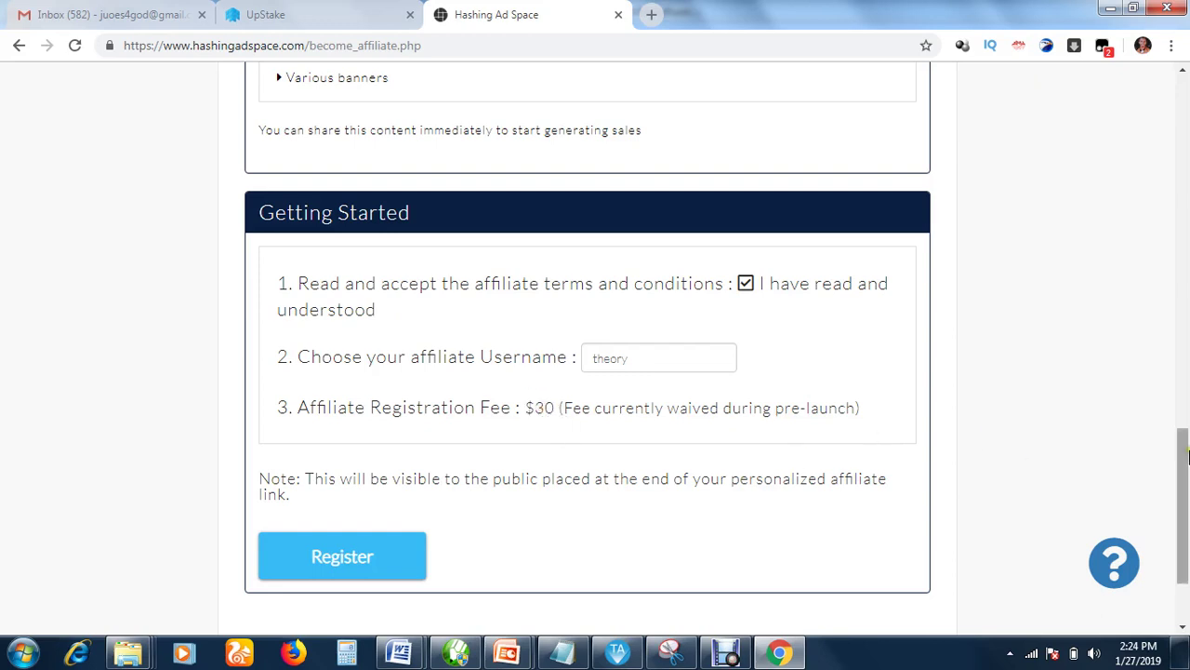
mouse_move(1185, 454)
left_mouse_down()
mouse_move(1185, 482)
mouse_move(1186, 438)
left_mouse_up()
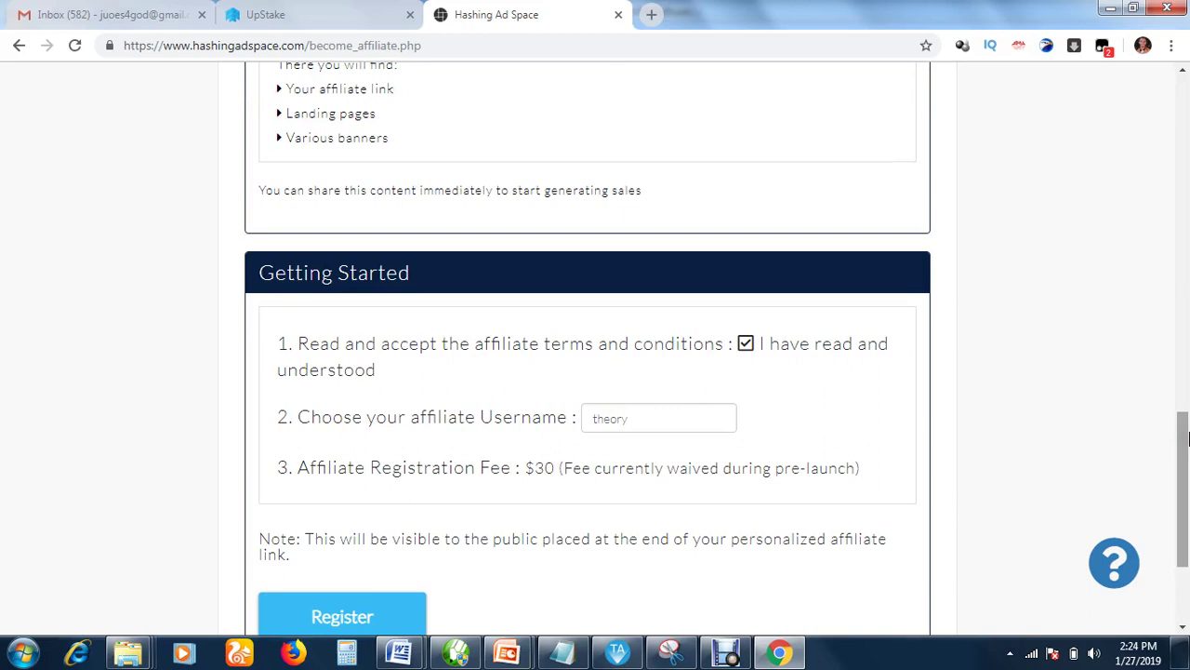
scroll(1186, 437, "down", 2)
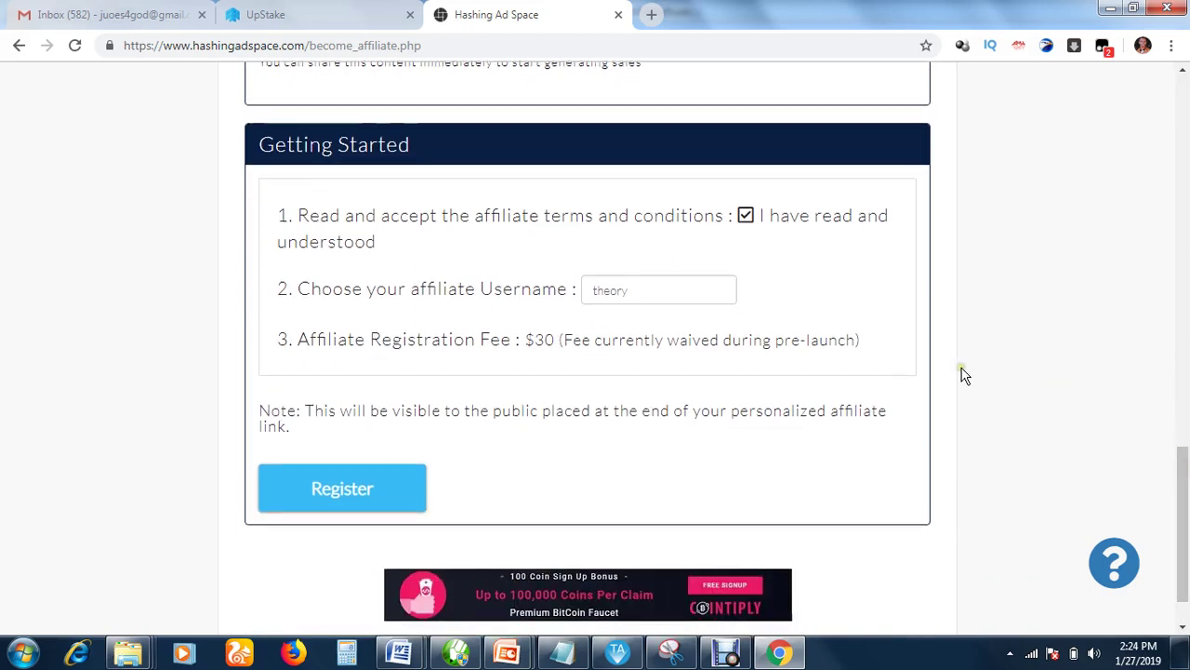
Emphasise the $30 fee a few more times, then submit the affiliate registration.
left_click_drag(555, 341, 528, 340)
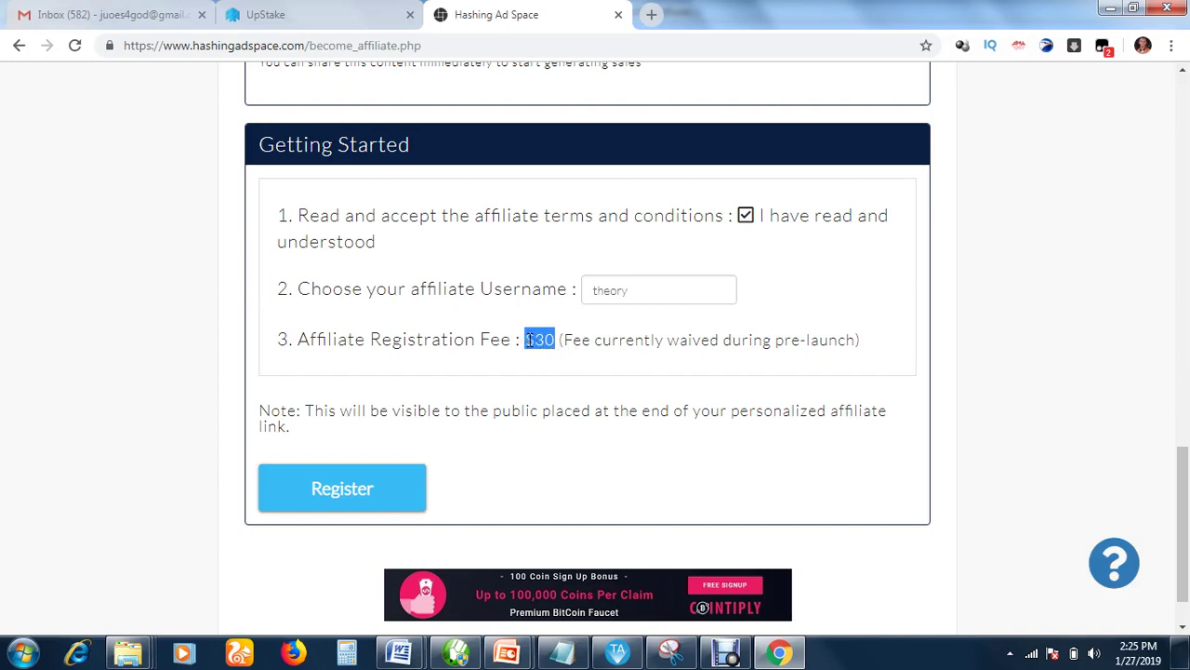
left_click(528, 341)
left_click_drag(528, 340, 552, 339)
left_click(573, 341)
left_click_drag(528, 339, 558, 343)
left_click(548, 341)
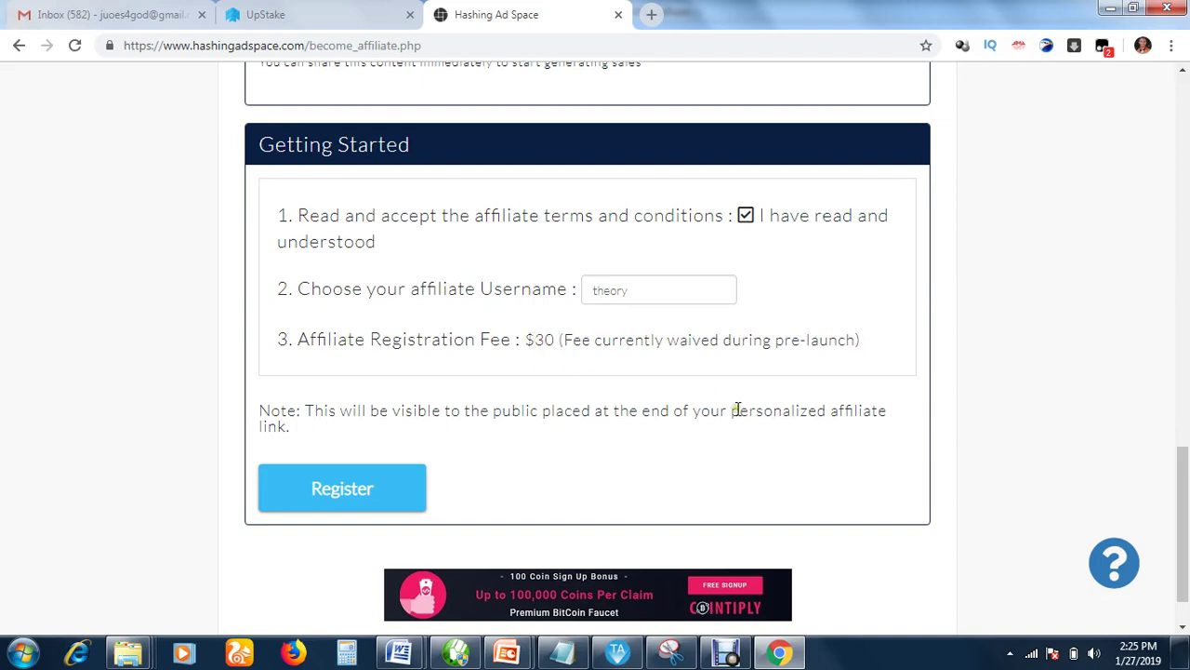
left_click_drag(1181, 498, 1181, 445)
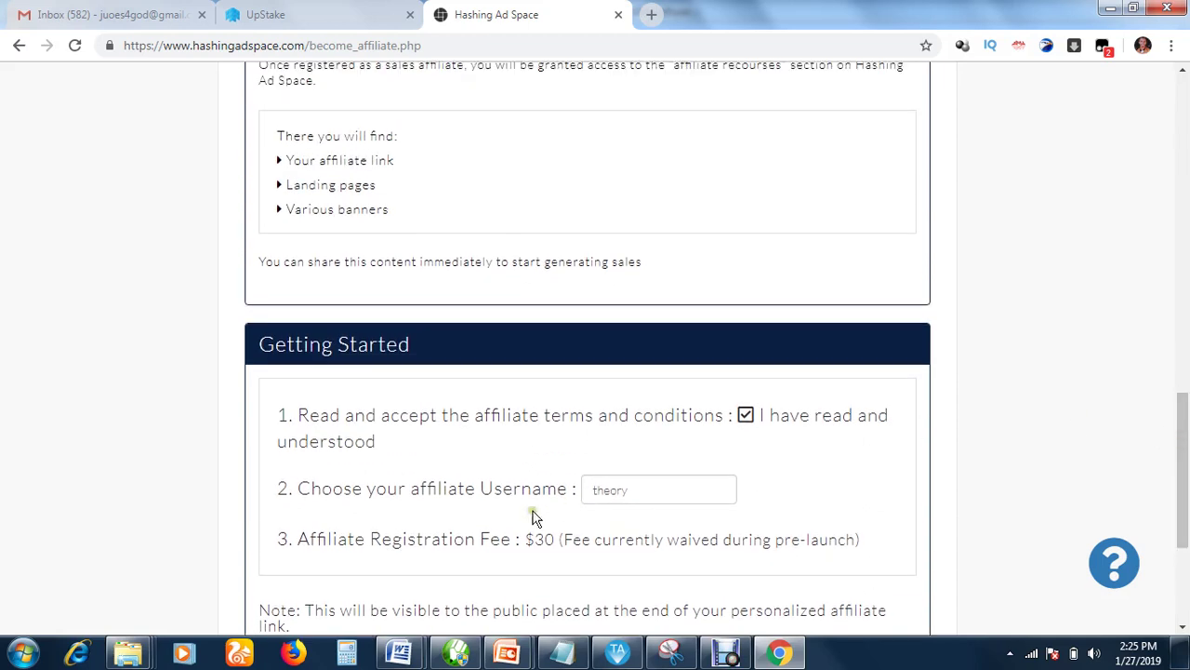
left_click_drag(524, 539, 559, 547)
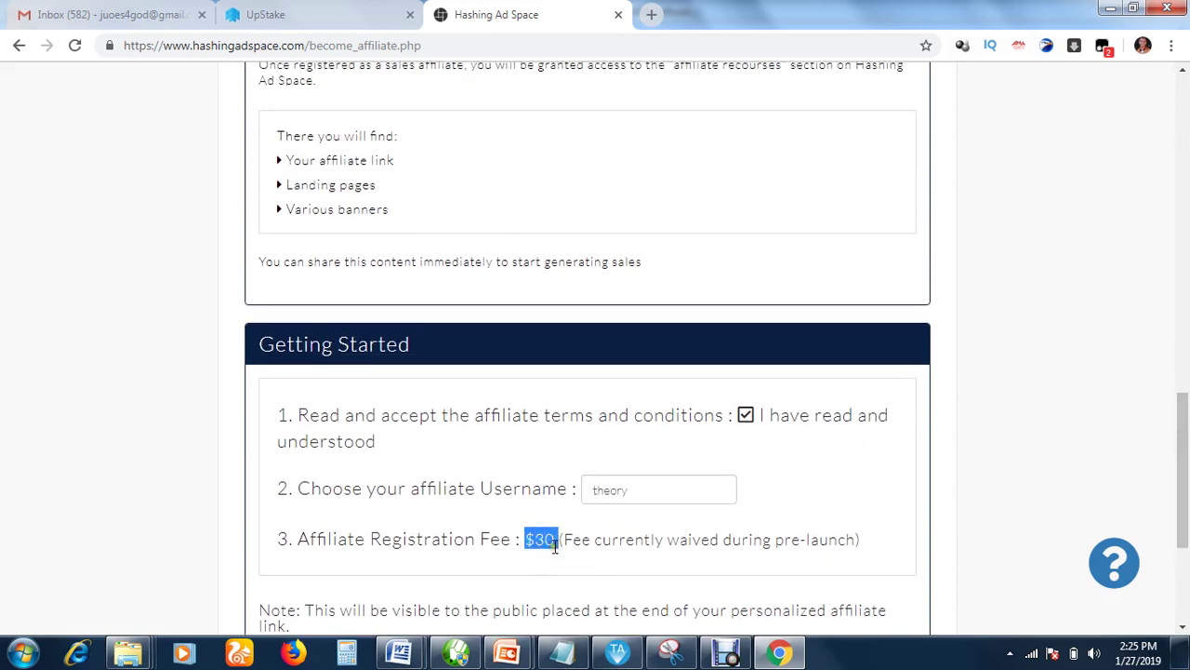
left_click(528, 540)
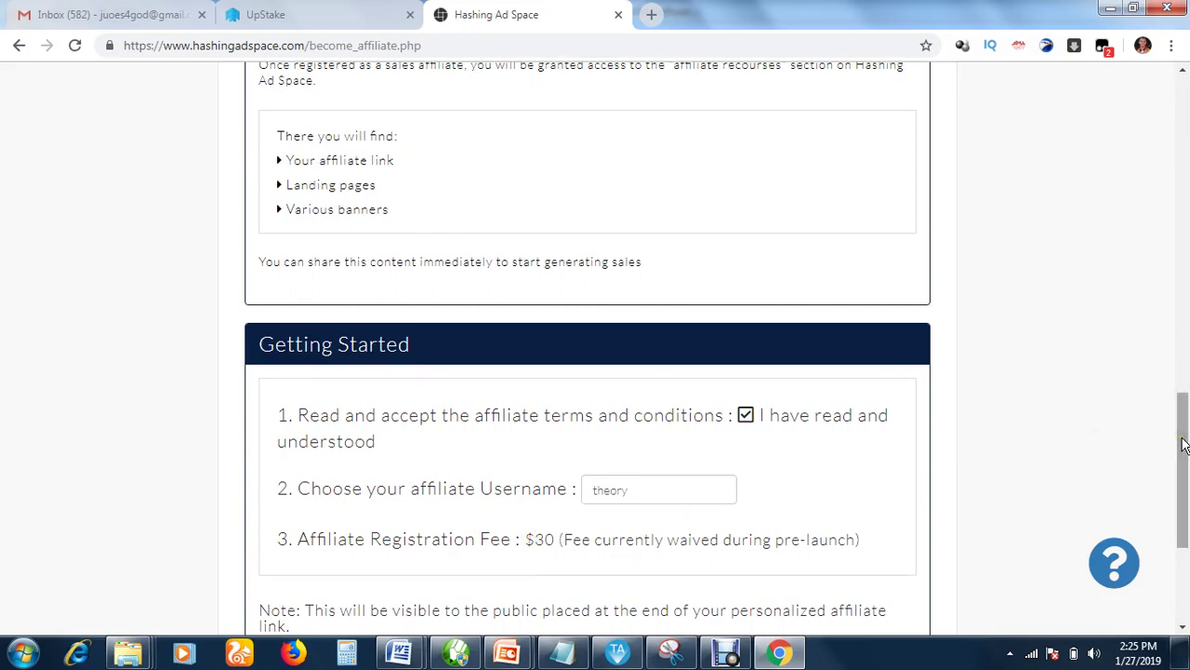
left_click_drag(1183, 445, 1183, 493)
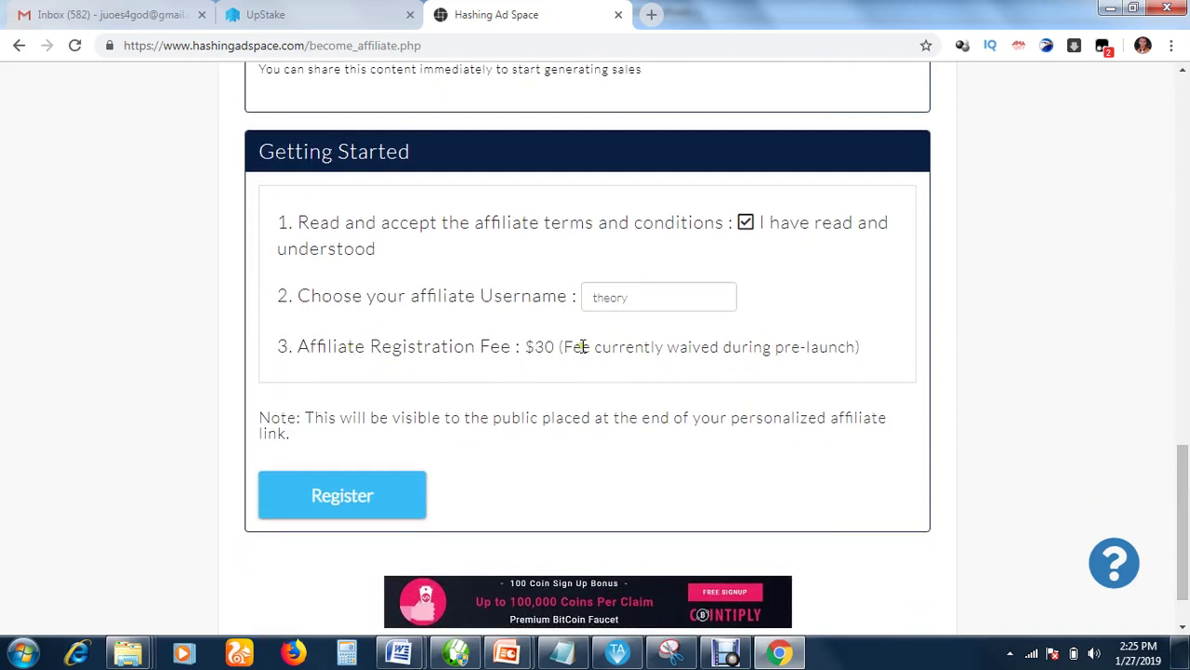
left_click_drag(529, 345, 551, 346)
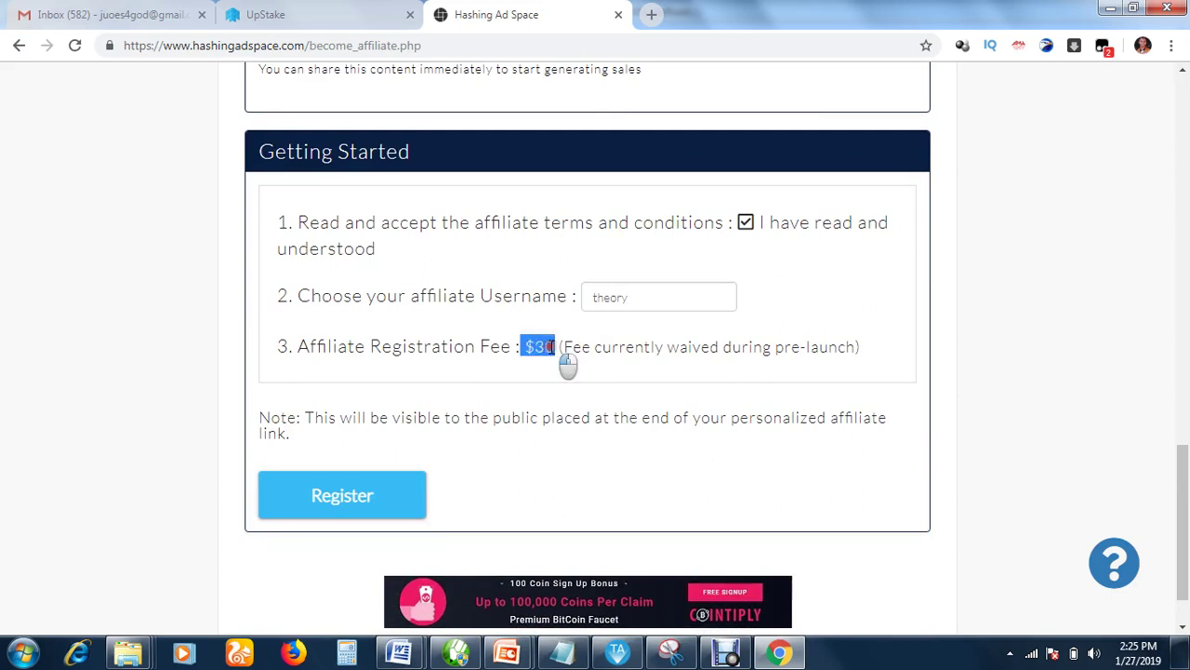
left_click(551, 346)
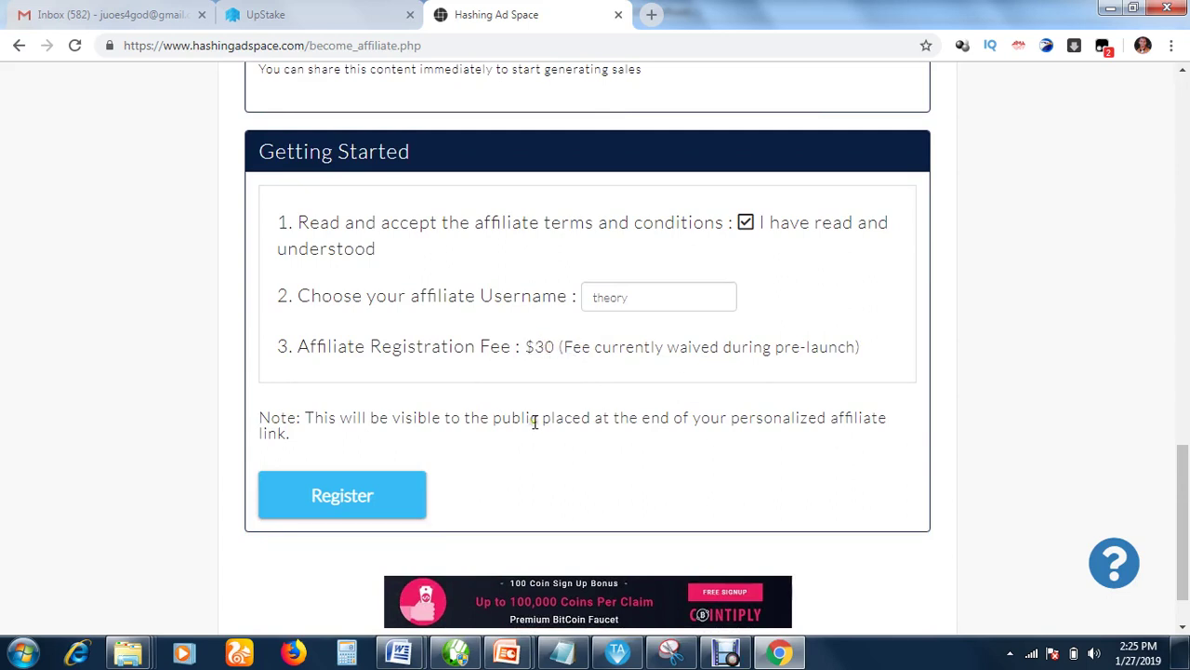
left_click(376, 502)
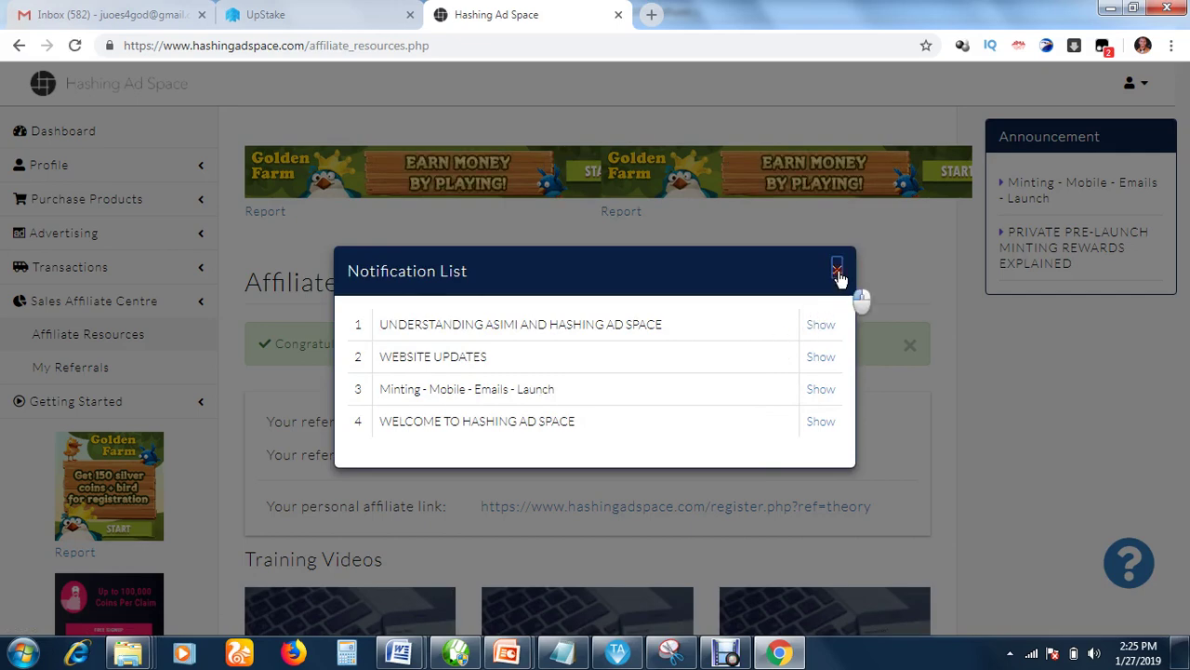
Dismiss the notifications and highlight the referring agent's name and the personal affiliate link.
left_click(839, 272)
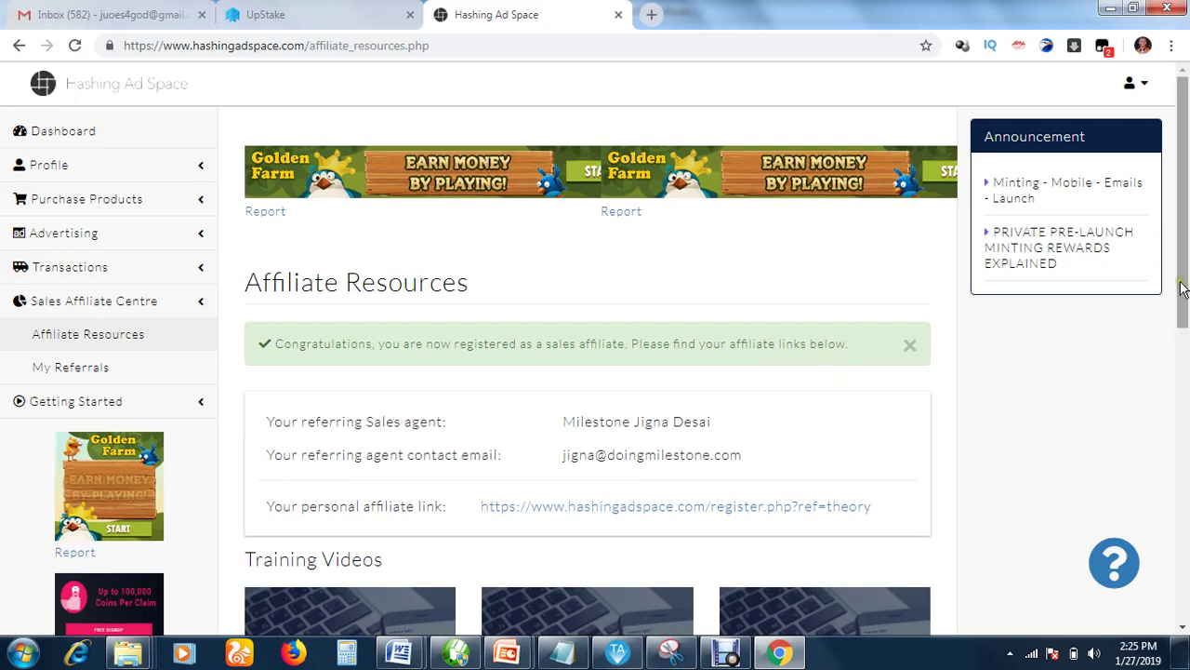
scroll(859, 317, "down", 1)
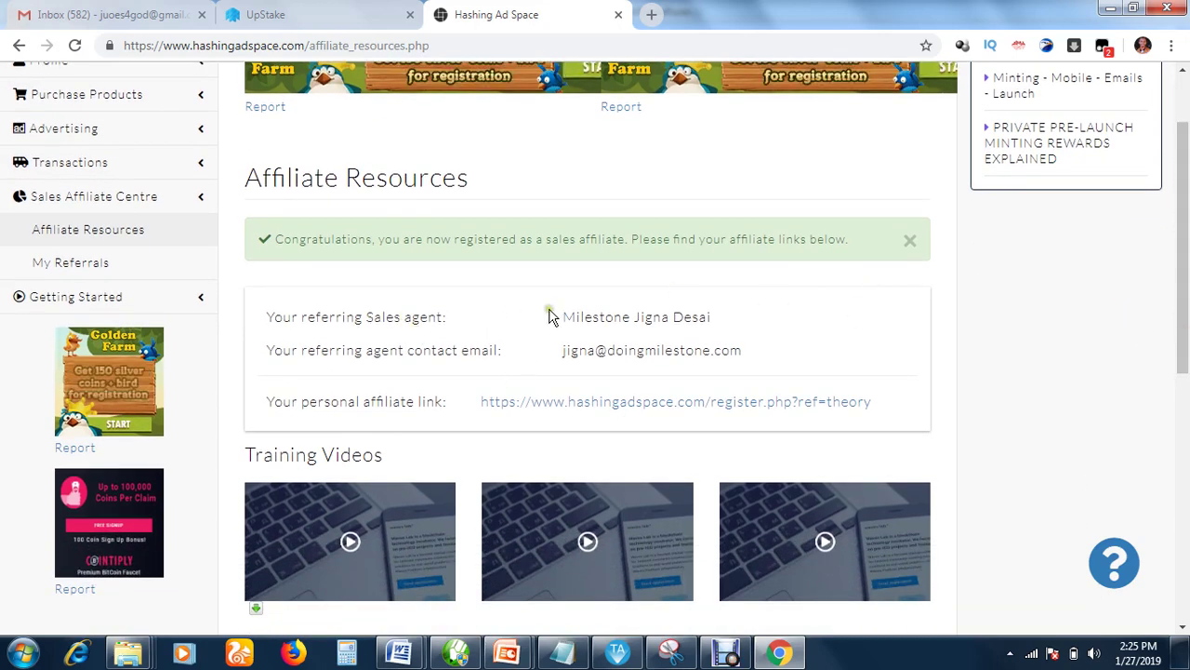
left_click_drag(561, 317, 706, 317)
left_click(494, 323)
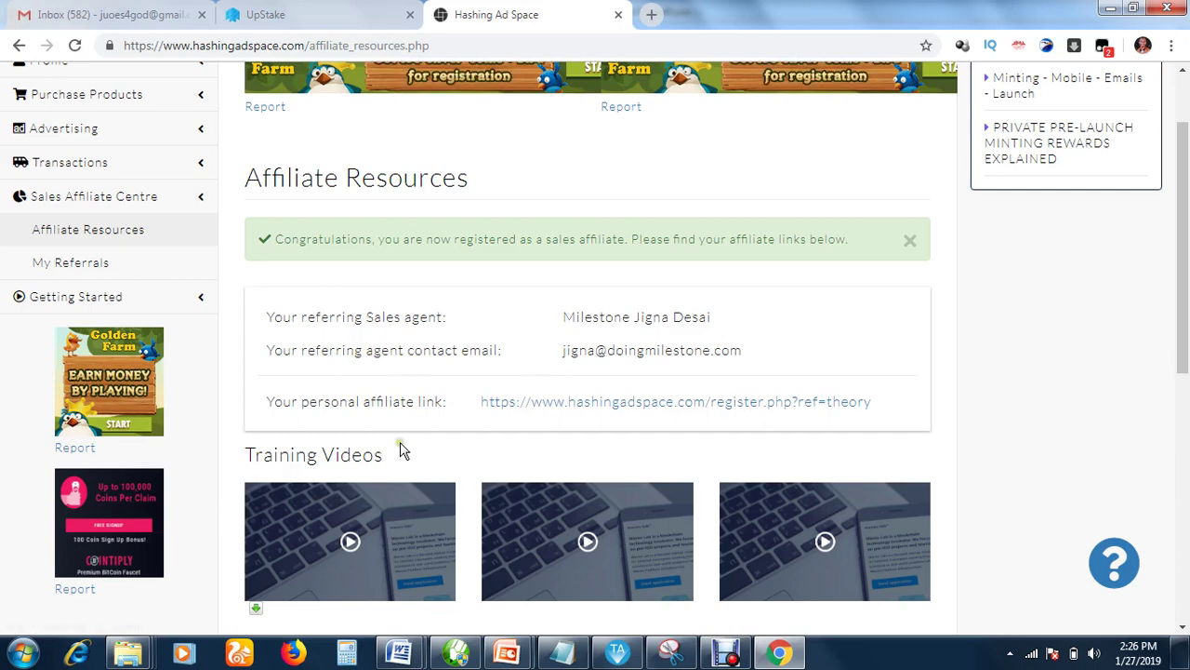
left_click_drag(1185, 290, 1187, 342)
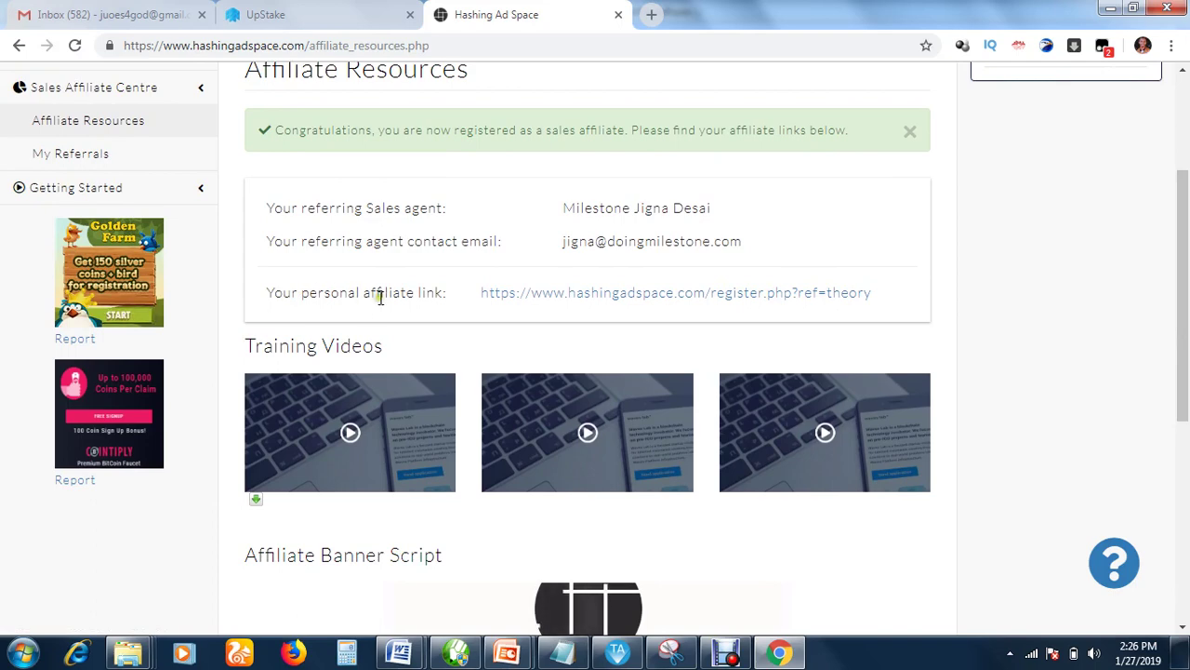
left_click_drag(480, 294, 885, 296)
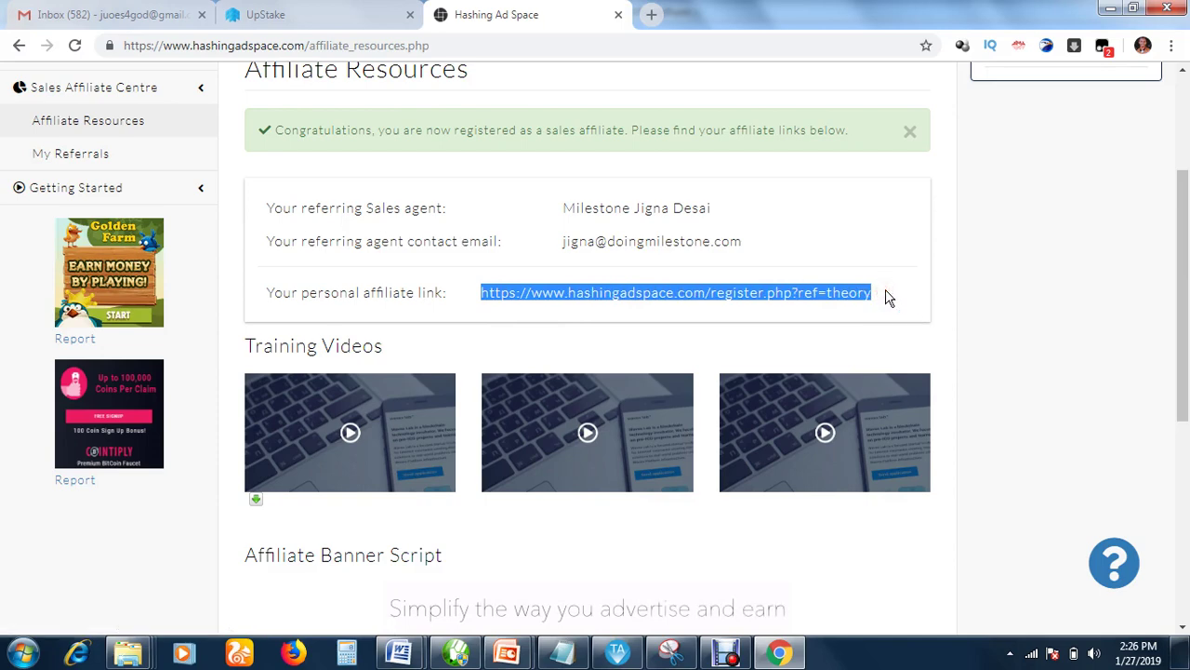
left_click(887, 297)
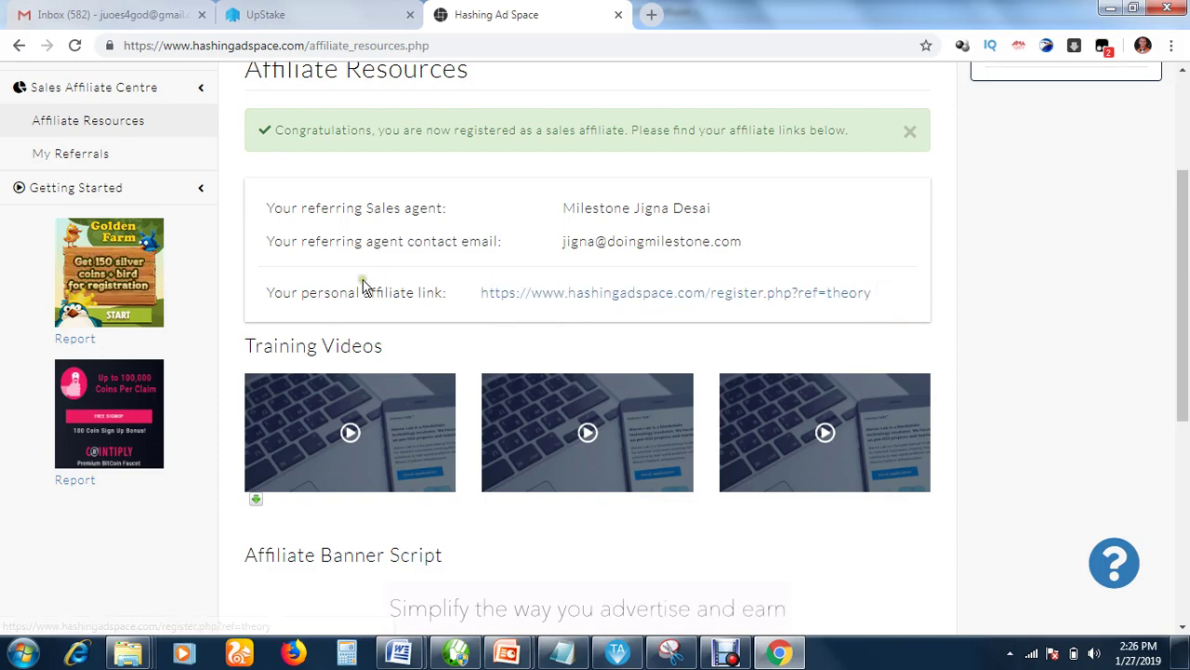
left_click_drag(475, 292, 883, 298)
left_click(893, 285)
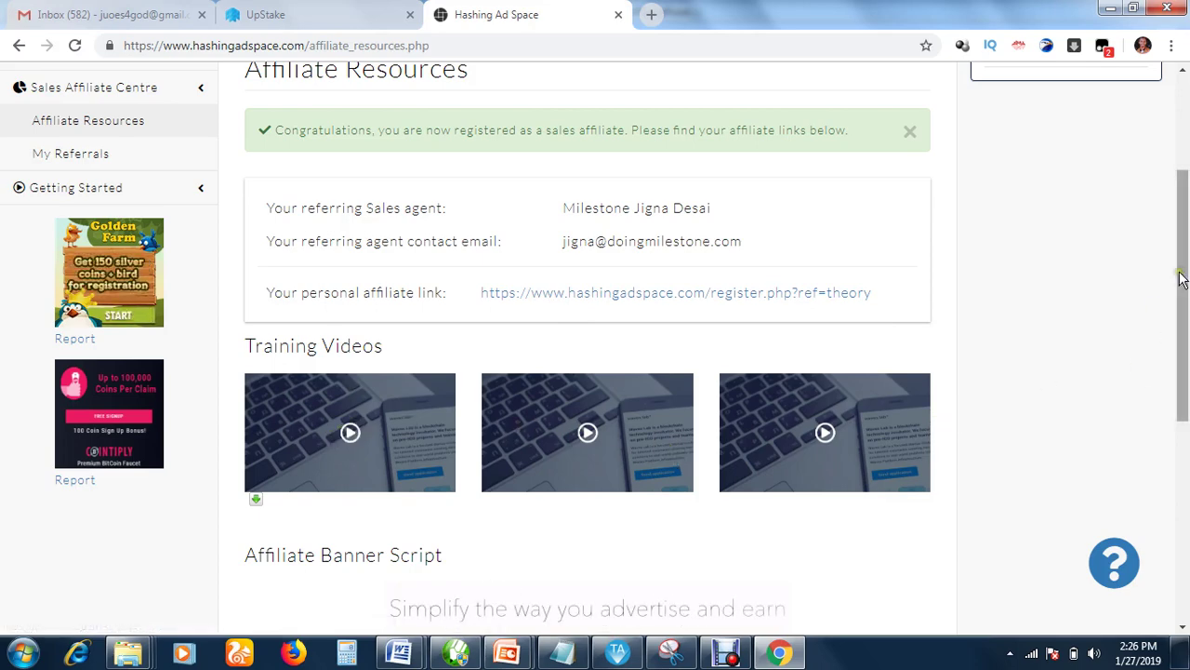
left_click_drag(1179, 277, 1186, 446)
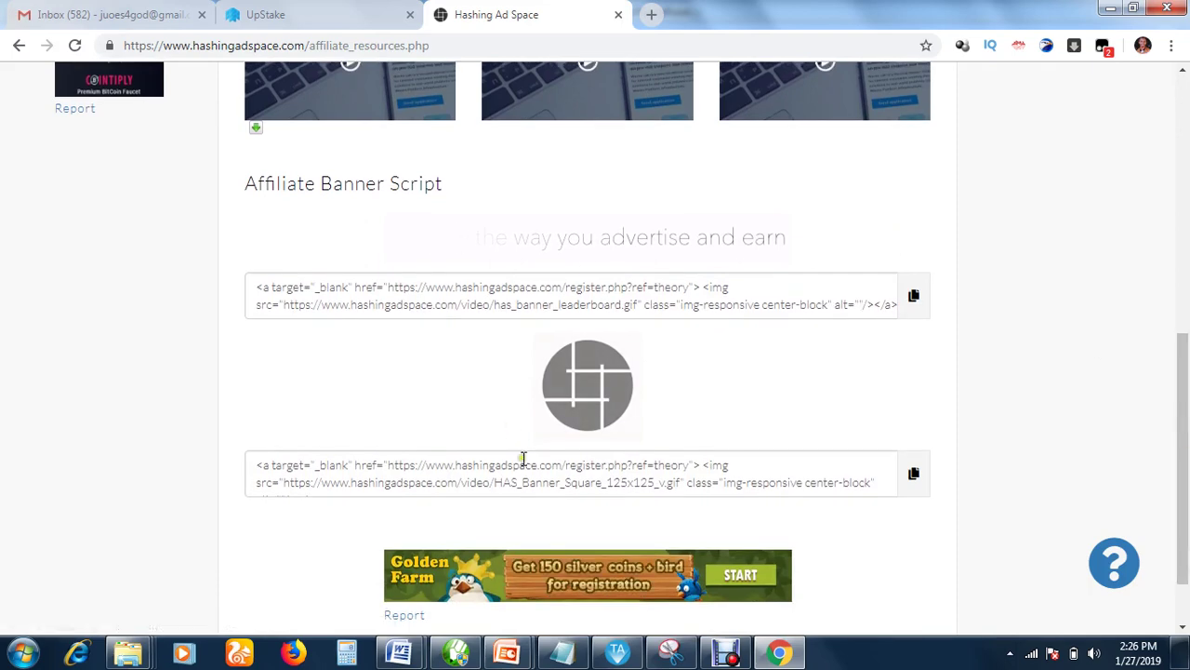
scroll(1183, 465, "up", 5)
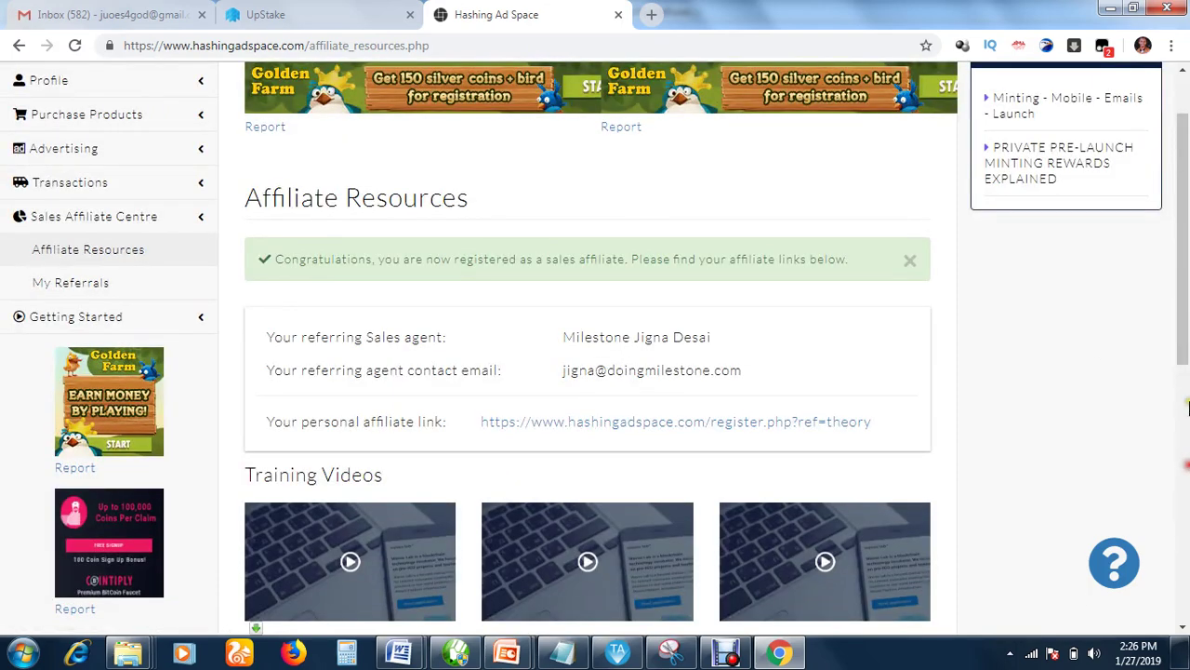
scroll(1186, 352, "down", 6)
scroll(1179, 381, "up", 4)
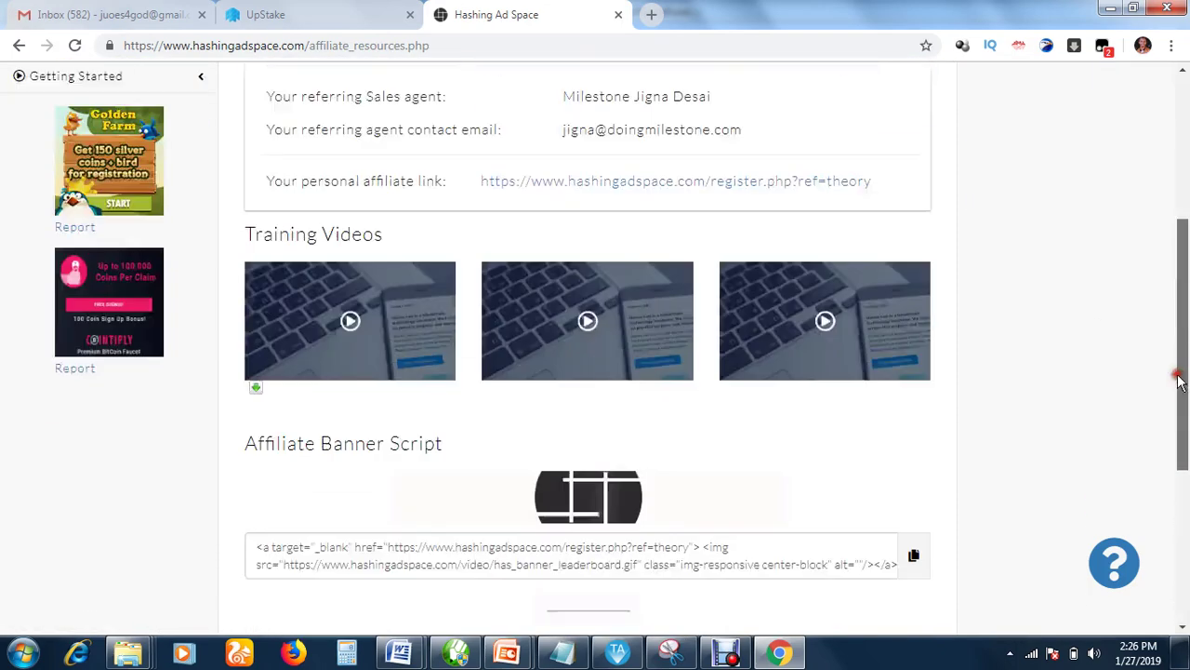
left_click_drag(1180, 381, 1177, 271)
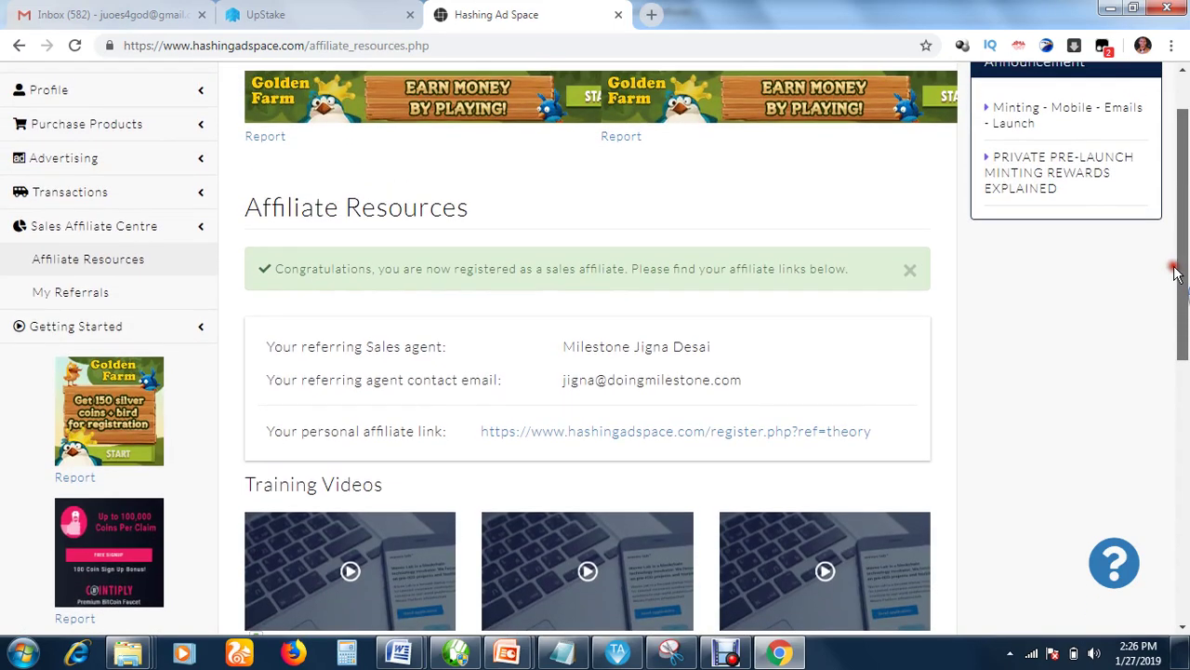
scroll(1179, 266, "up", 1)
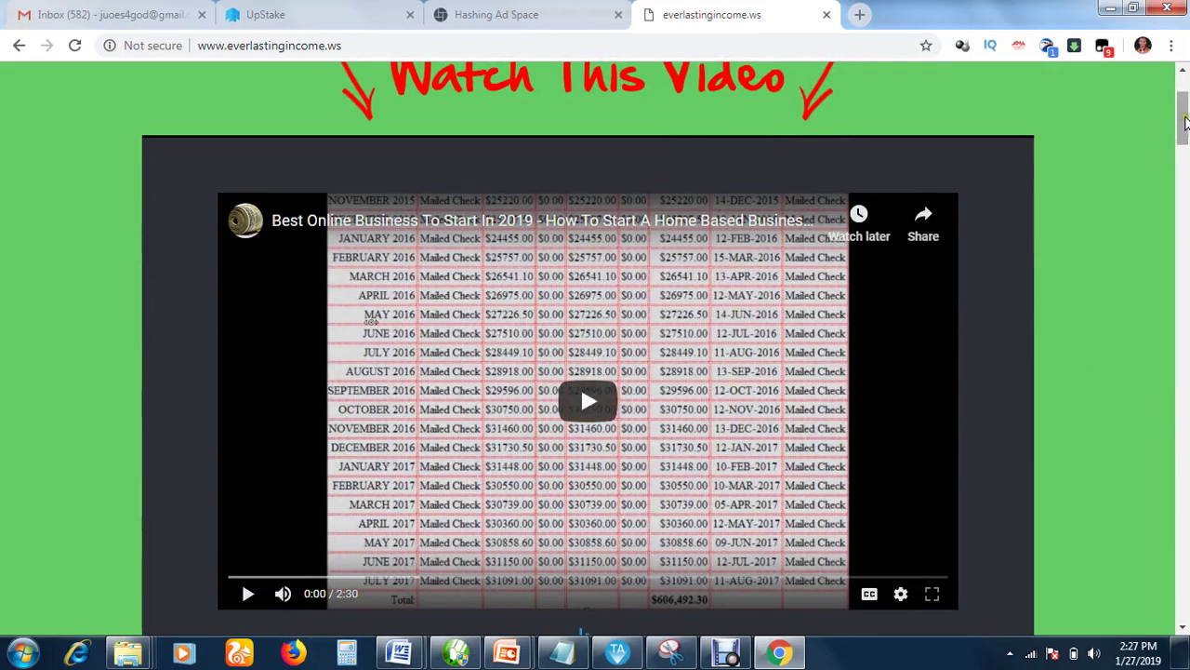
Scroll the everlastingincome.ws page and close the Proven Money Making popup.
left_click_drag(1186, 120, 1143, 165)
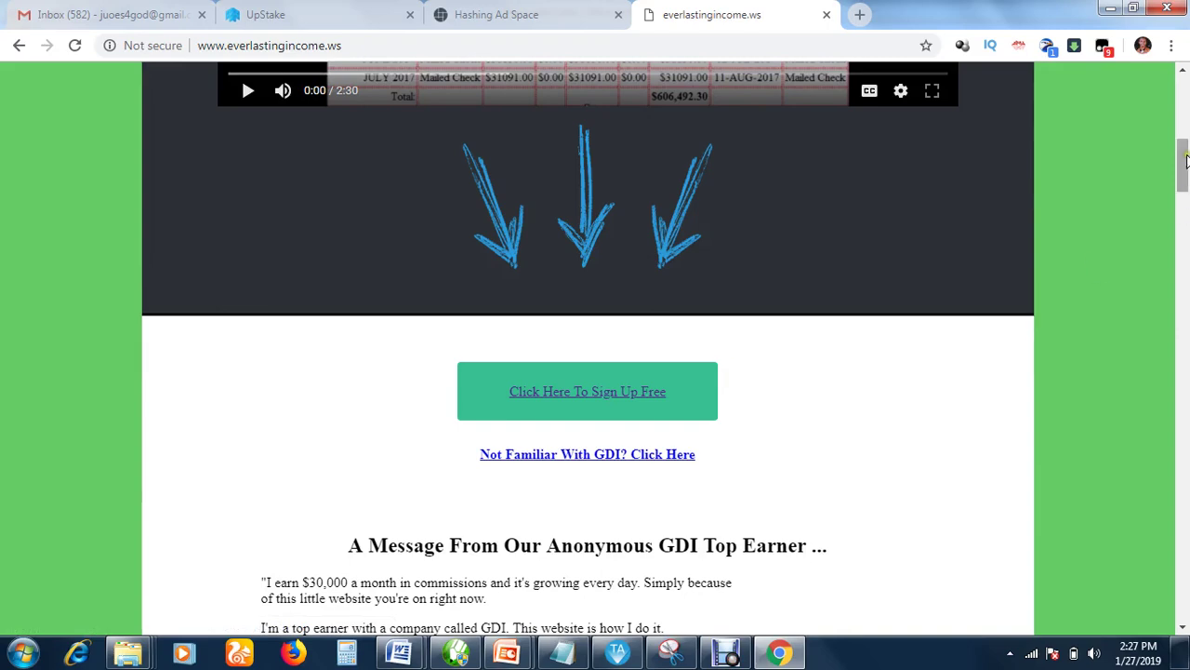
left_click_drag(1184, 158, 1184, 90)
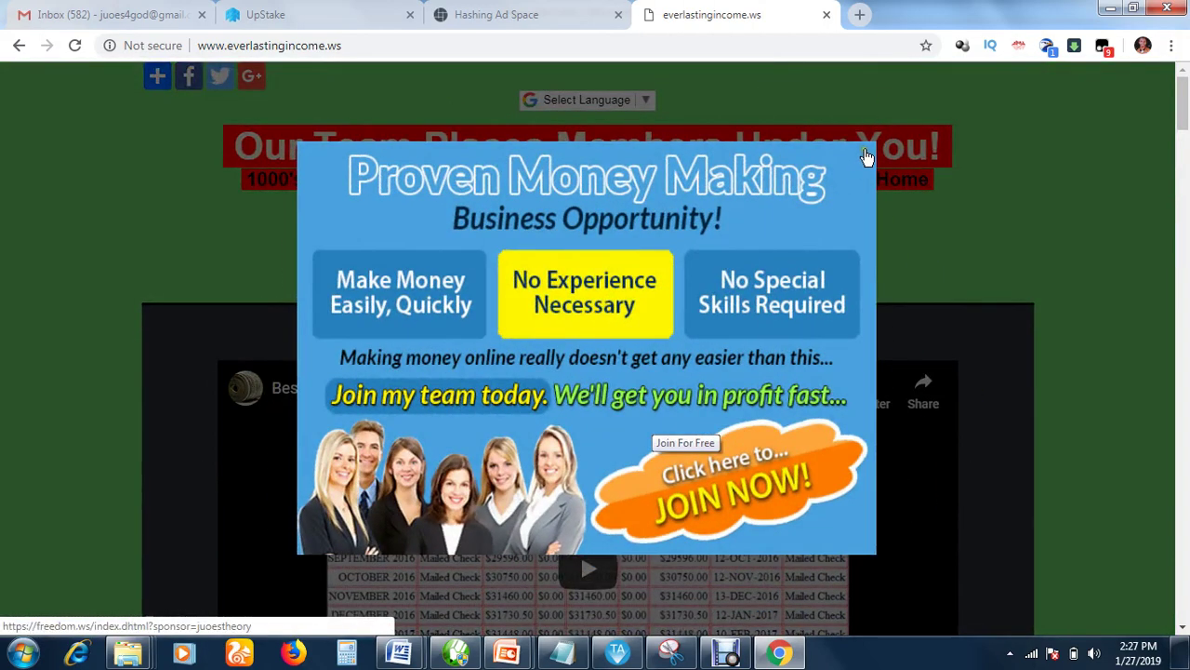
left_click(866, 157)
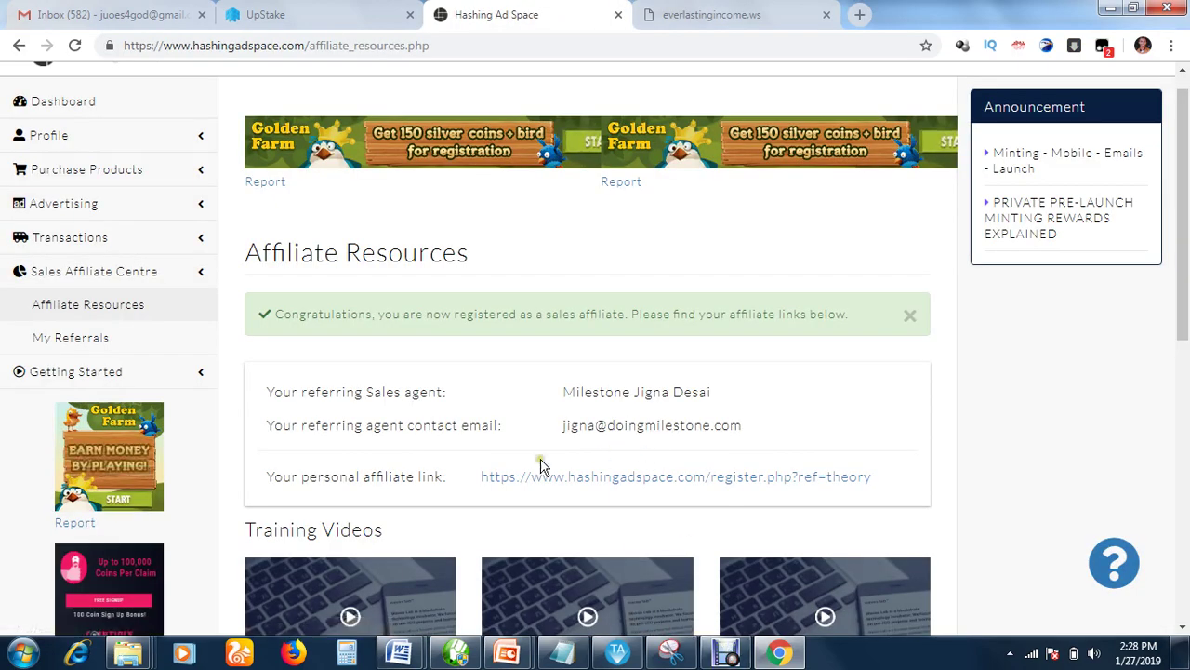
Bring PowerPoint's Intro and Outro deck forward at slide 5, Let's Get Started.
mouse_move(507, 653)
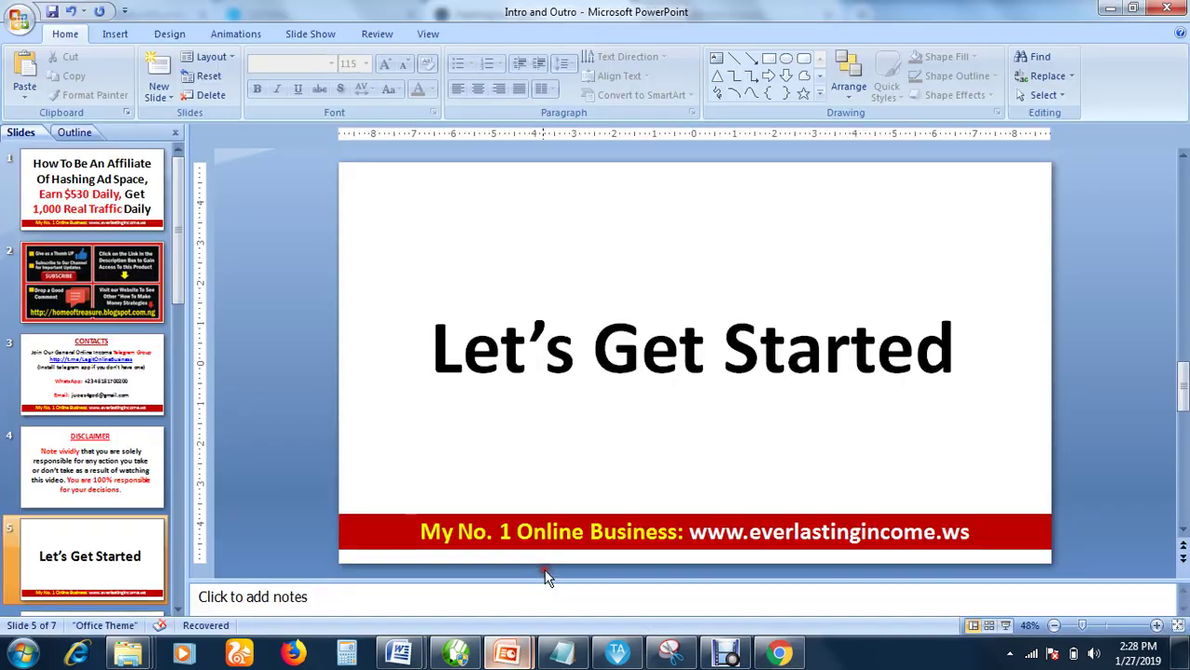